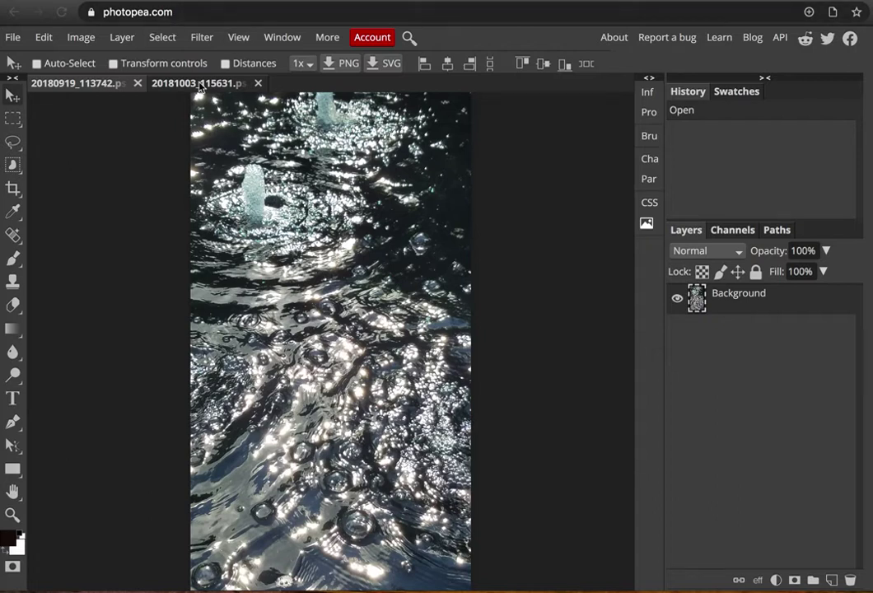
Crop the water photo 20180919_113742 to a 1:1 fixed-ratio square, with the frame shifted slightly below the middle.
click(14, 190)
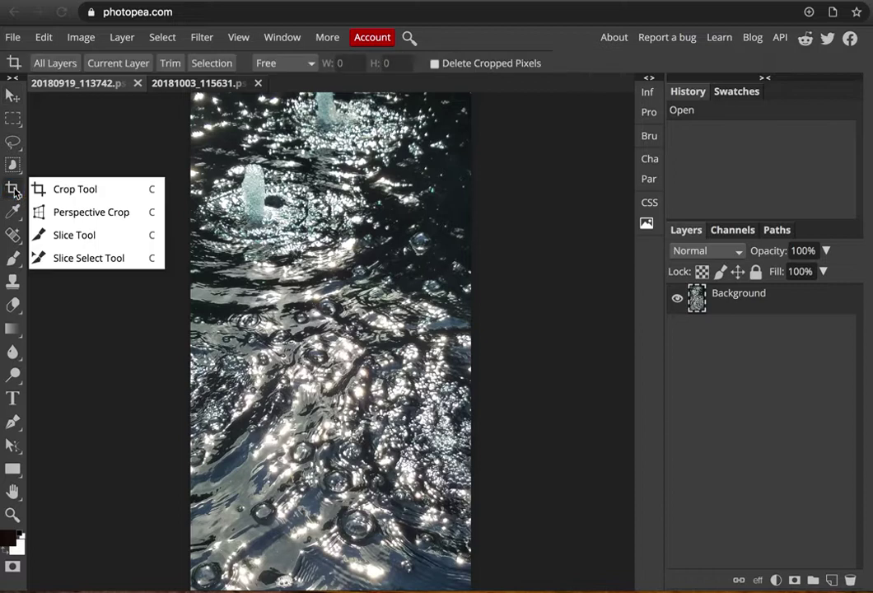
click(86, 189)
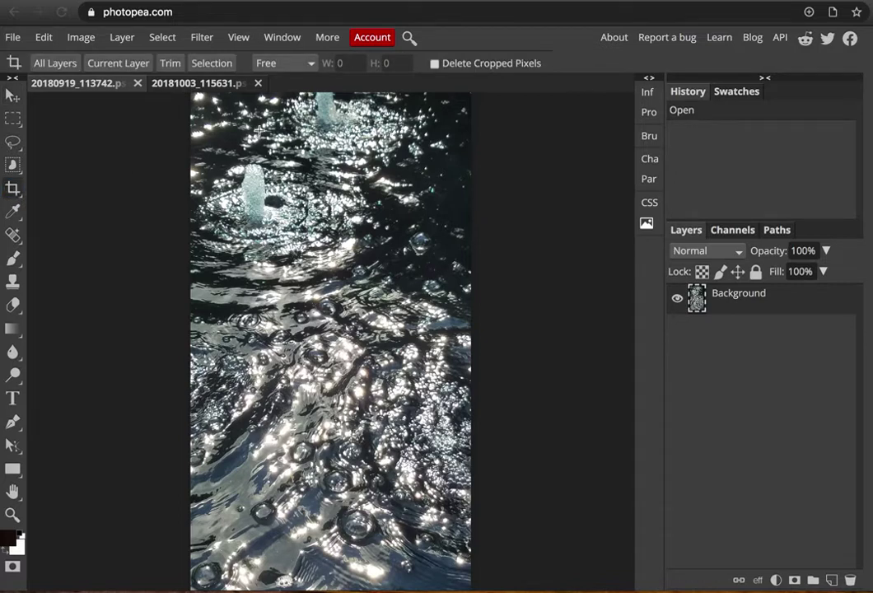
click(308, 66)
click(309, 75)
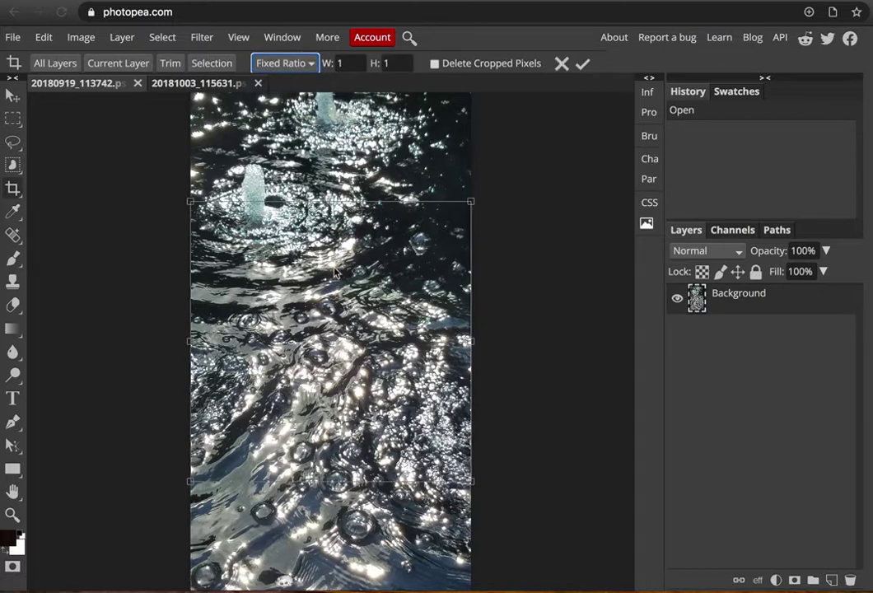
drag(319, 360, 319, 388)
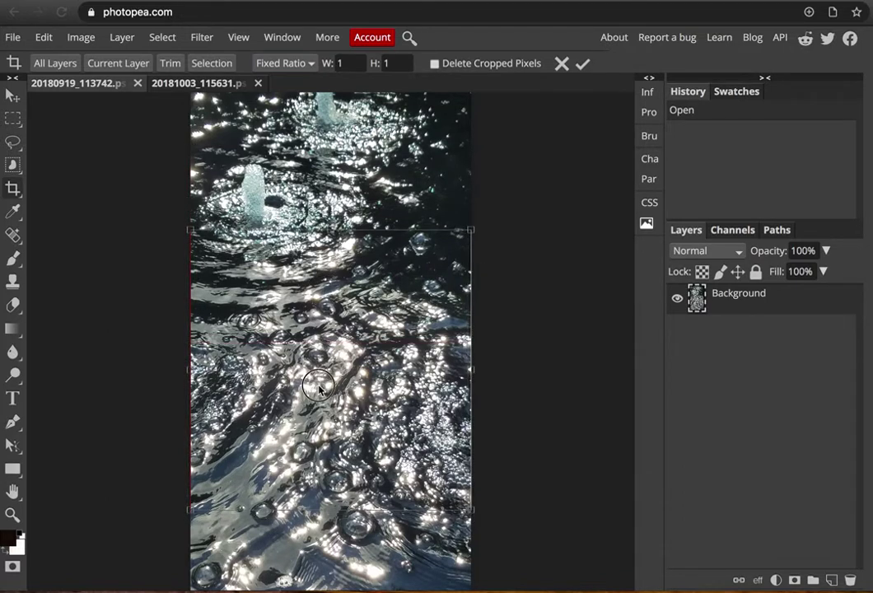
click(583, 65)
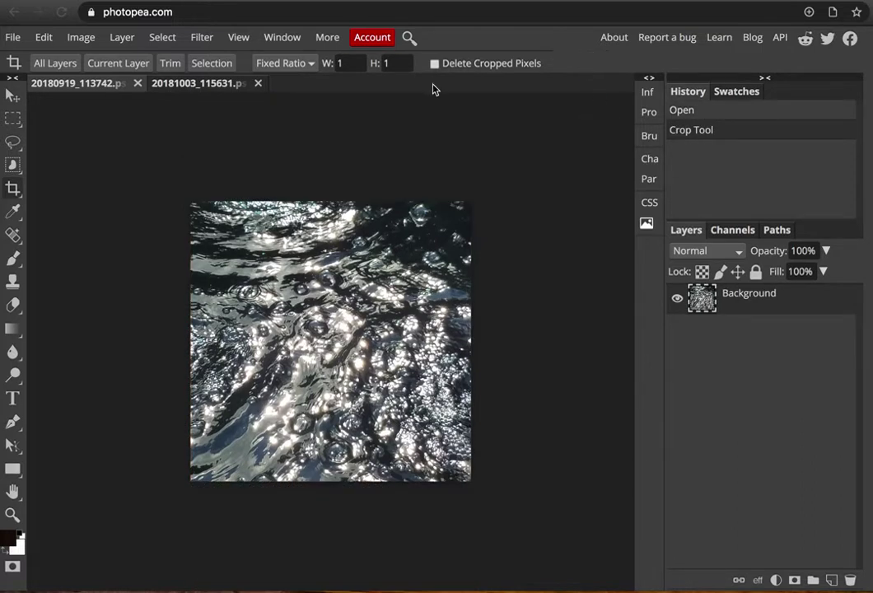
Crop the silhouette photo 20181003_115631 to a full-width 1:1 square framing the standing figure from head to feet.
click(201, 87)
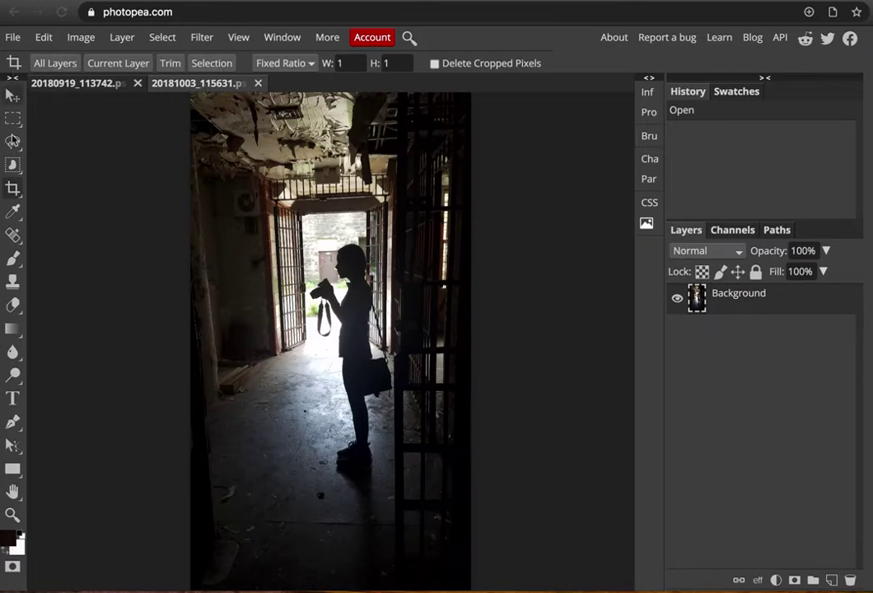
drag(192, 161, 469, 437)
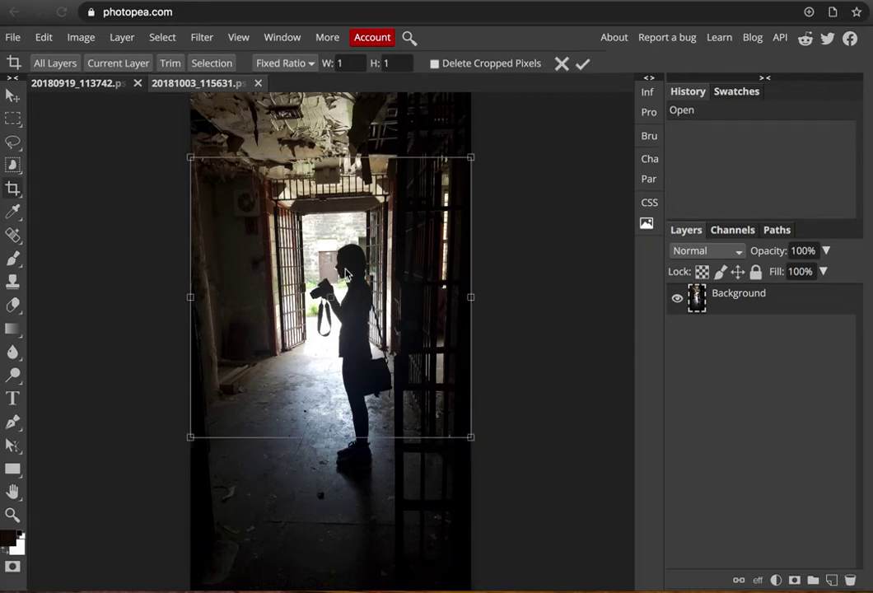
drag(362, 268, 362, 325)
drag(367, 441, 362, 406)
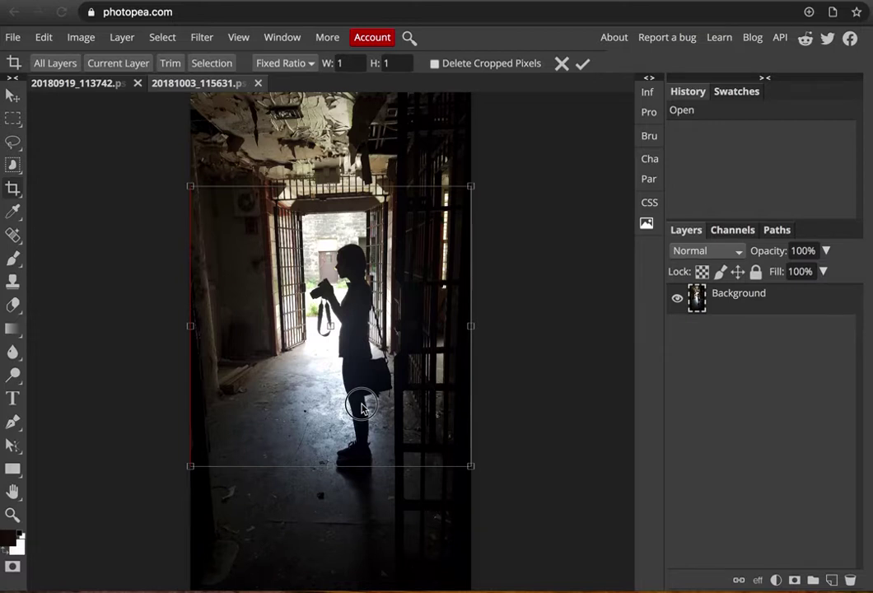
drag(363, 406, 346, 391)
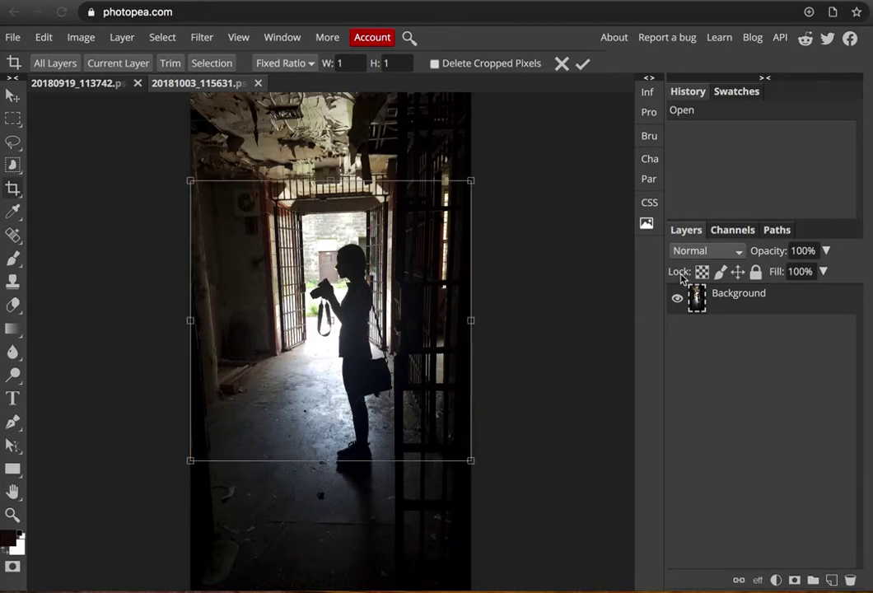
click(583, 65)
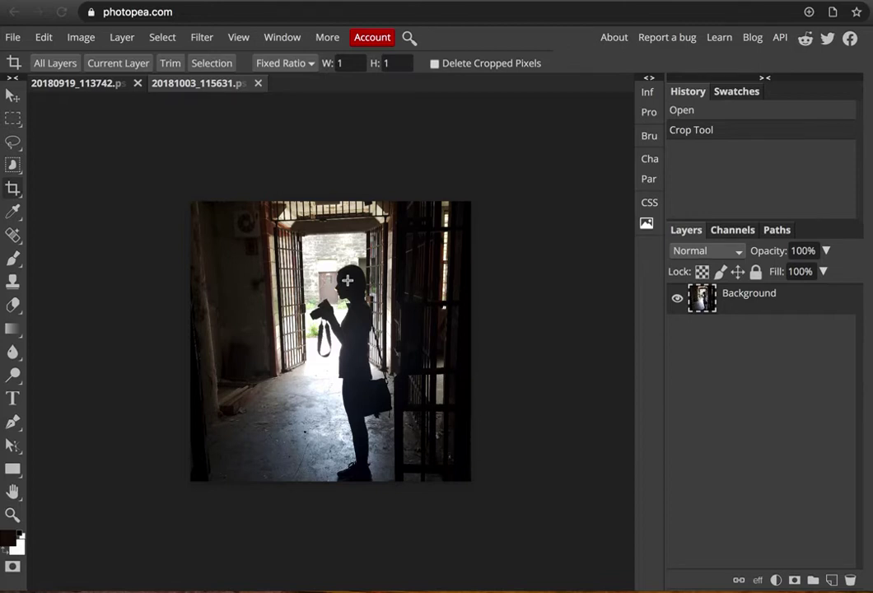
Copy the entire cropped silhouette photo and paste it into 20180919_113742 as one new layer, undoing the duplicate paste.
key(ctrl+a)
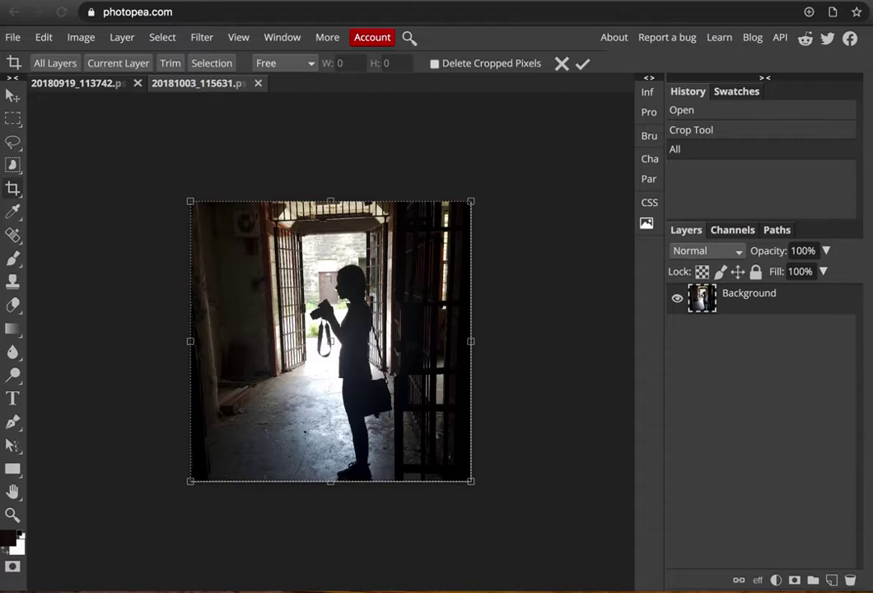
click(44, 38)
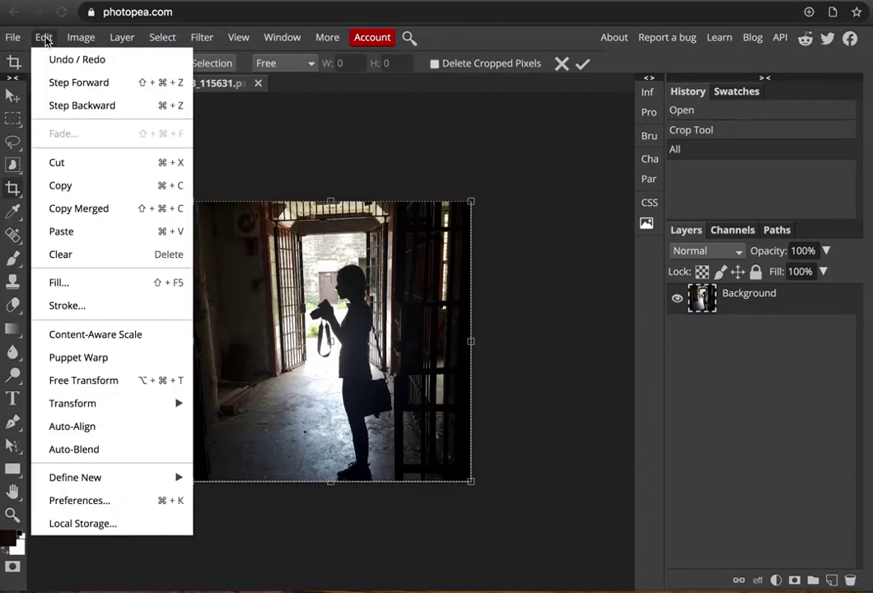
click(45, 39)
click(93, 88)
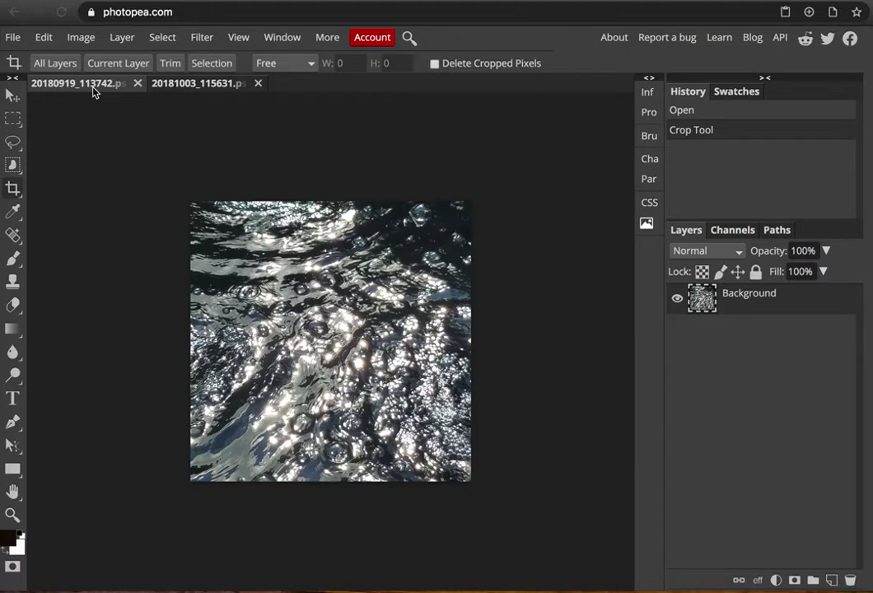
key(ctrl+v)
key(ctrl+v)
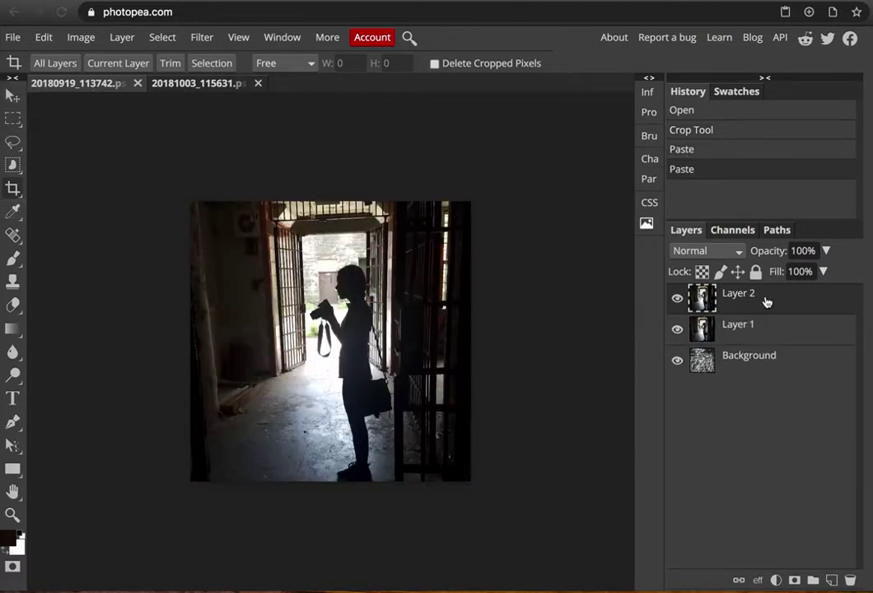
key(ctrl+z)
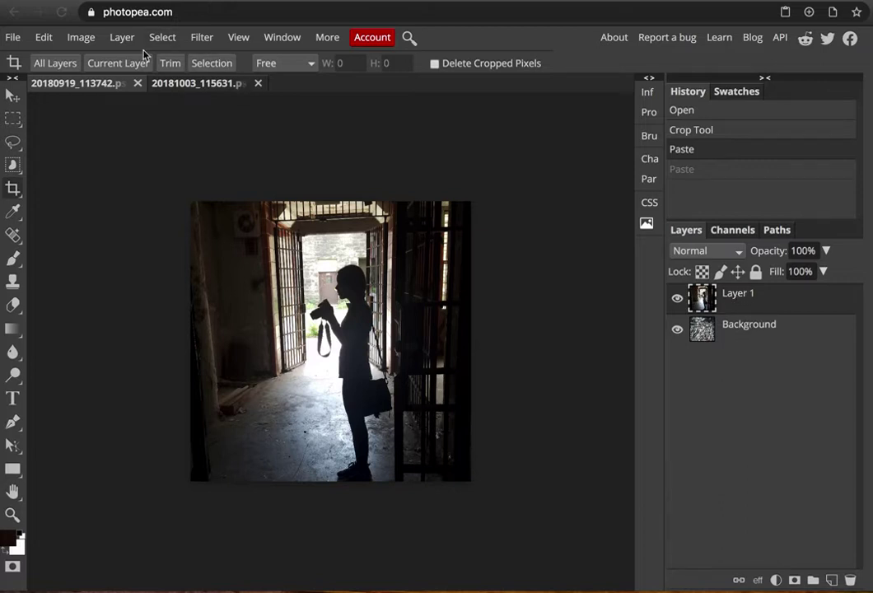
Scale the pasted silhouette layer to about 53.75% and place it near the middle of the water photo, around X 1135 px, Y 1052 px.
click(43, 37)
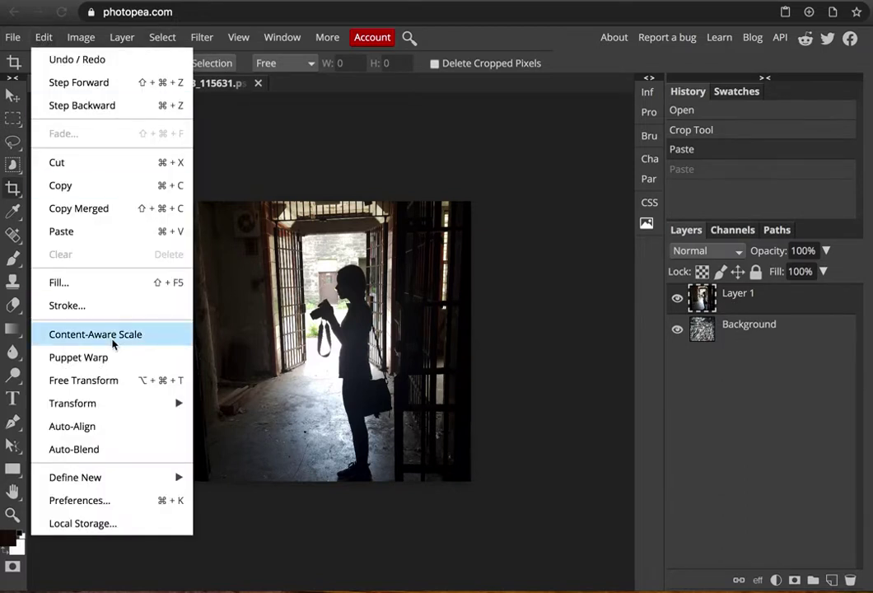
mouse_move(113, 409)
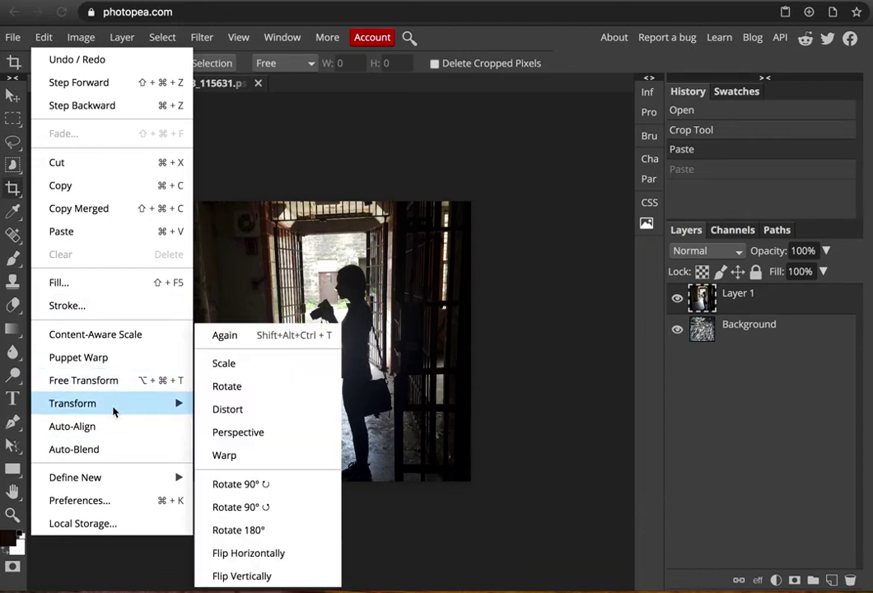
click(241, 367)
drag(189, 200, 372, 377)
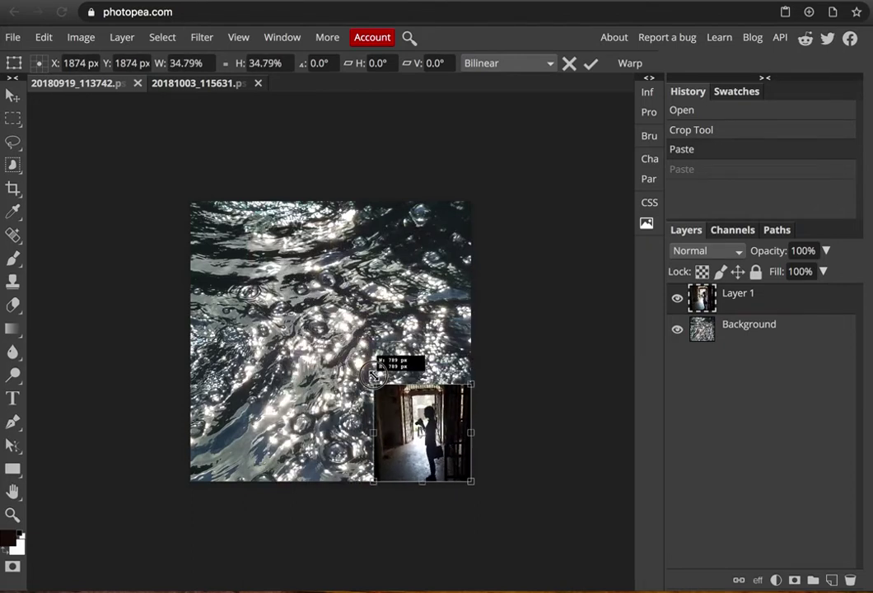
drag(372, 377, 372, 377)
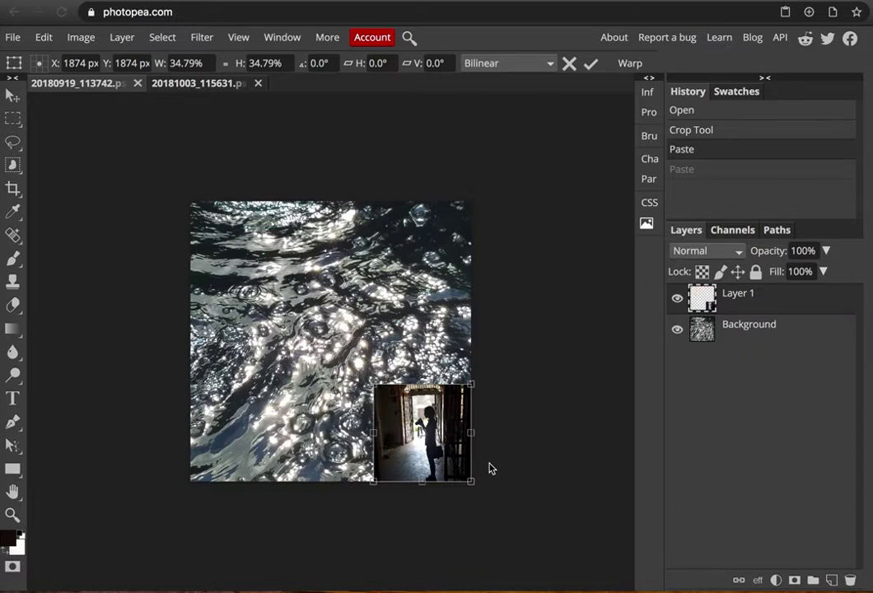
drag(432, 440, 343, 338)
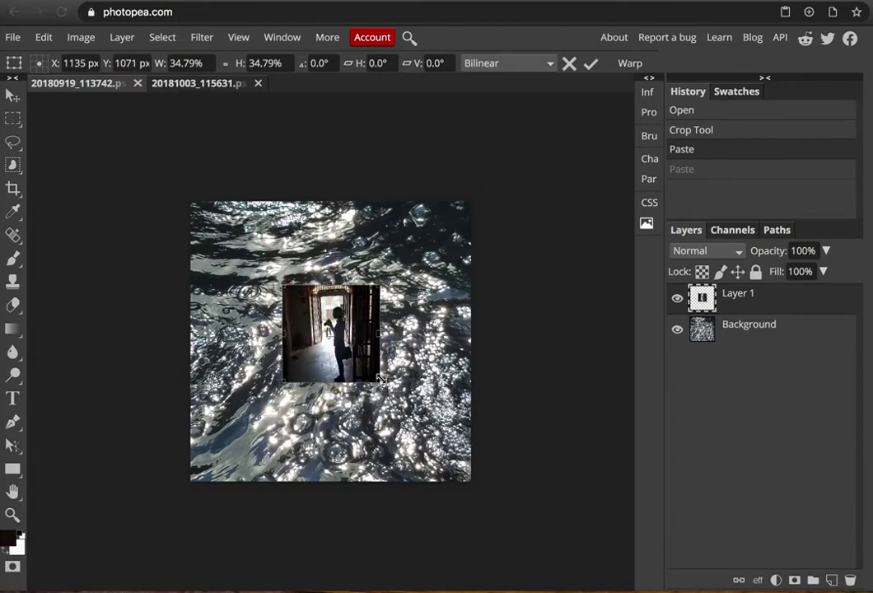
drag(380, 384, 433, 436)
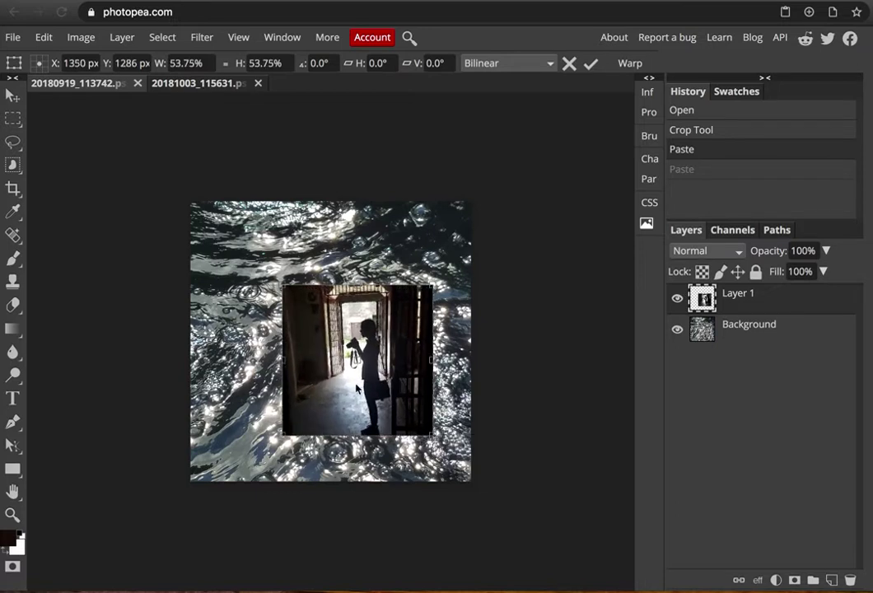
drag(349, 389, 321, 357)
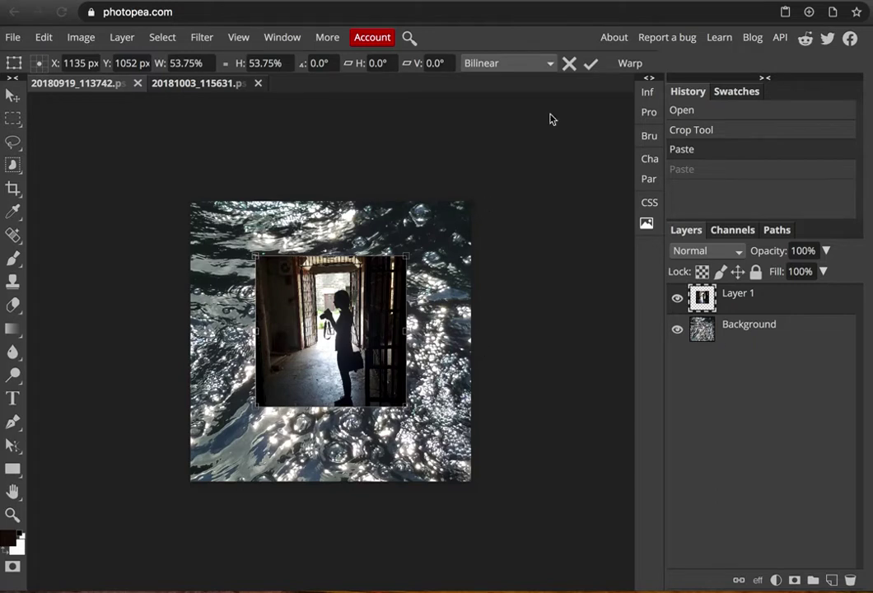
click(591, 64)
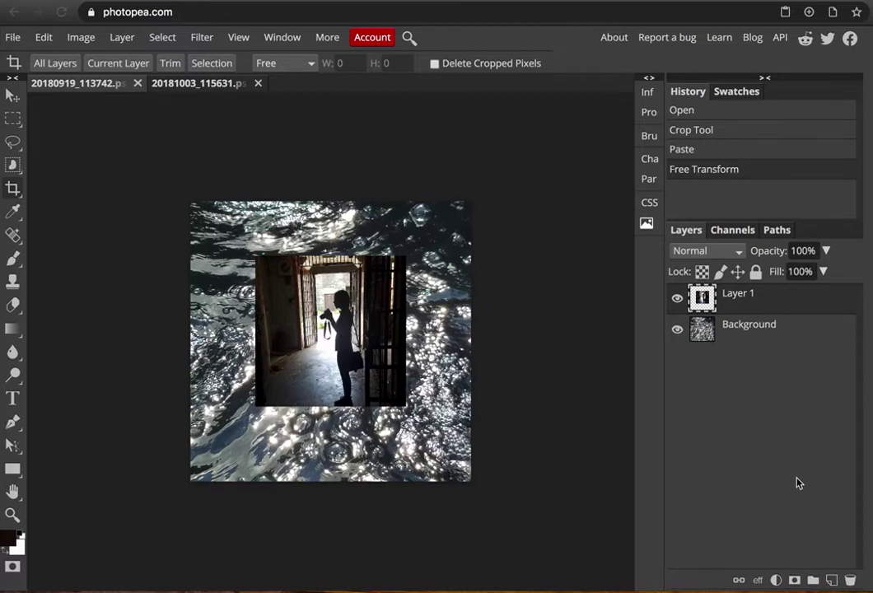
click(776, 581)
click(776, 581)
click(121, 38)
mouse_move(164, 214)
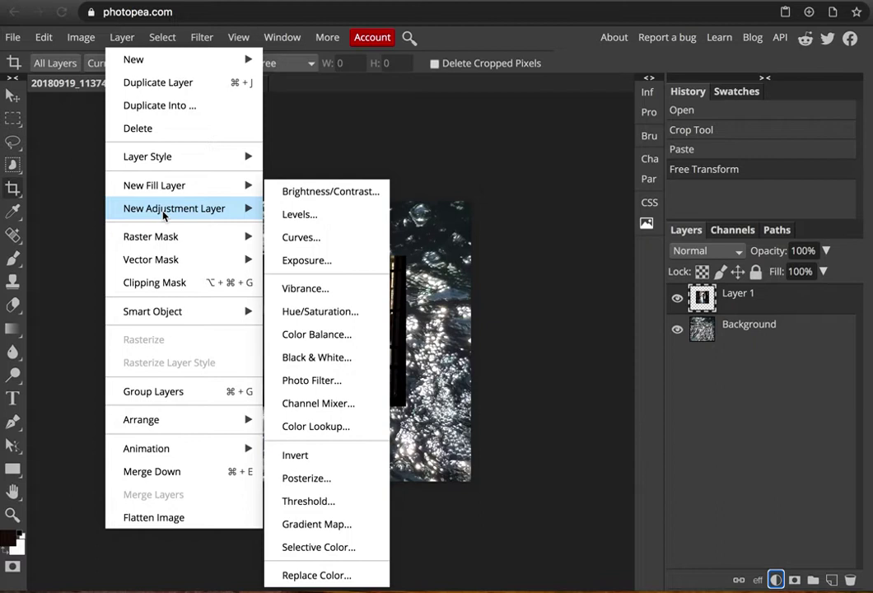
click(122, 38)
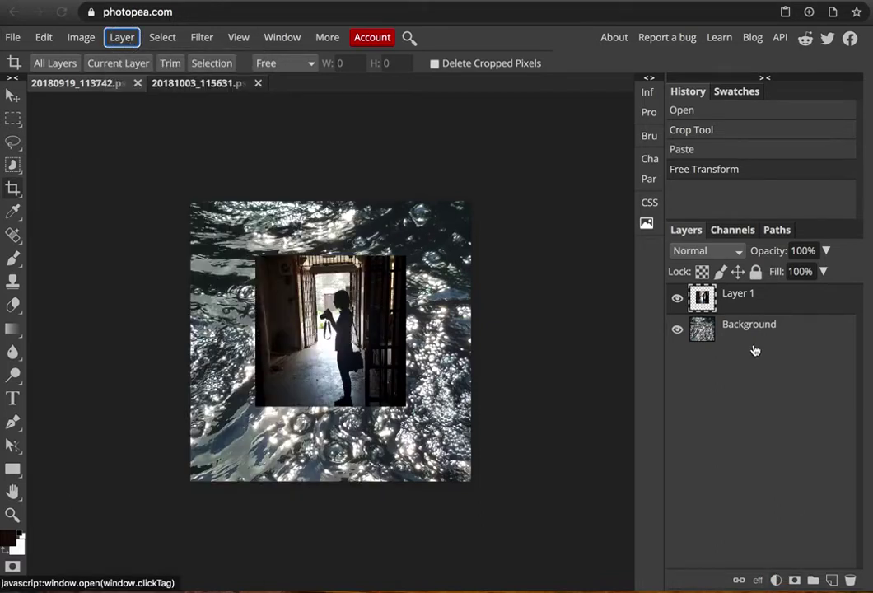
Add a Black & White adjustment layer above Layer 1 with Red -135, Yellow 10, Green 140, Cyan -185 and Blue -63.
click(776, 581)
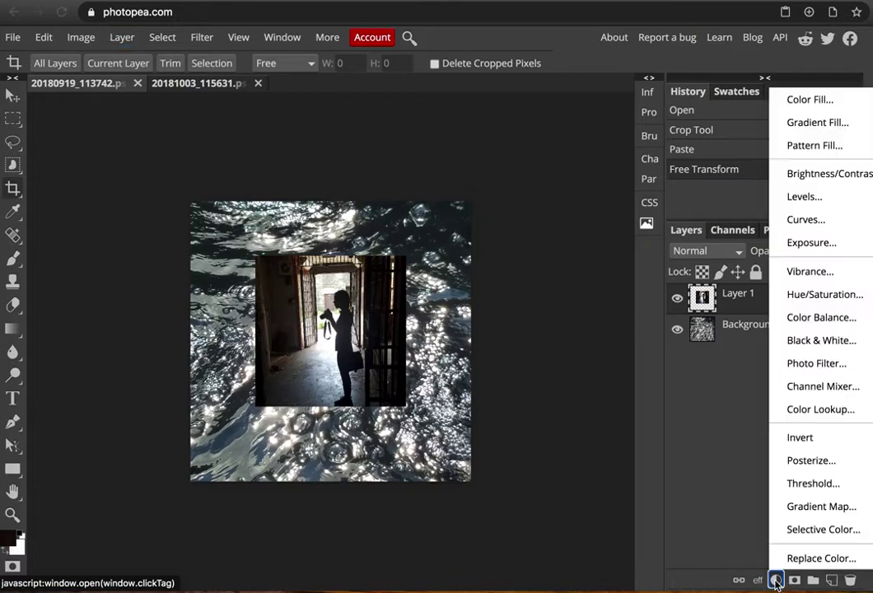
click(812, 340)
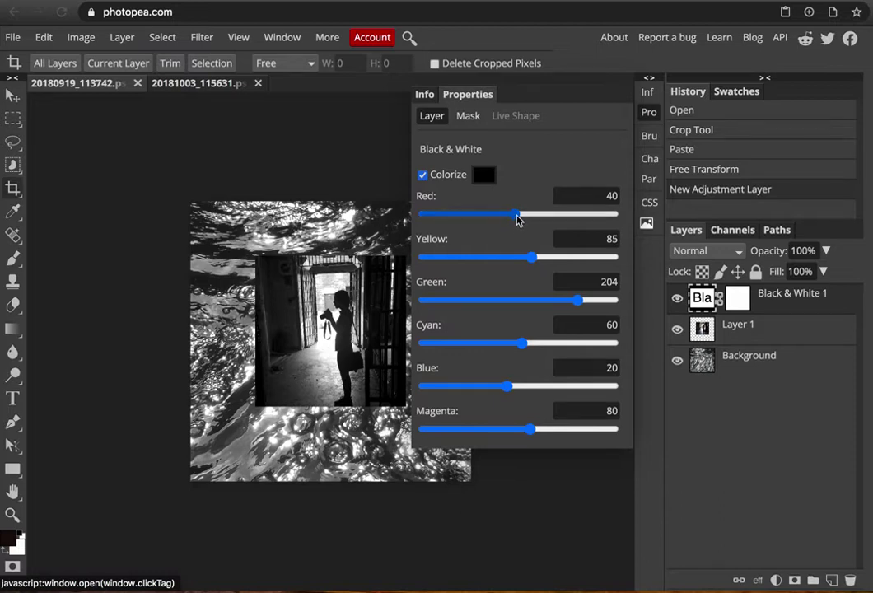
drag(517, 218, 452, 214)
drag(530, 259, 503, 256)
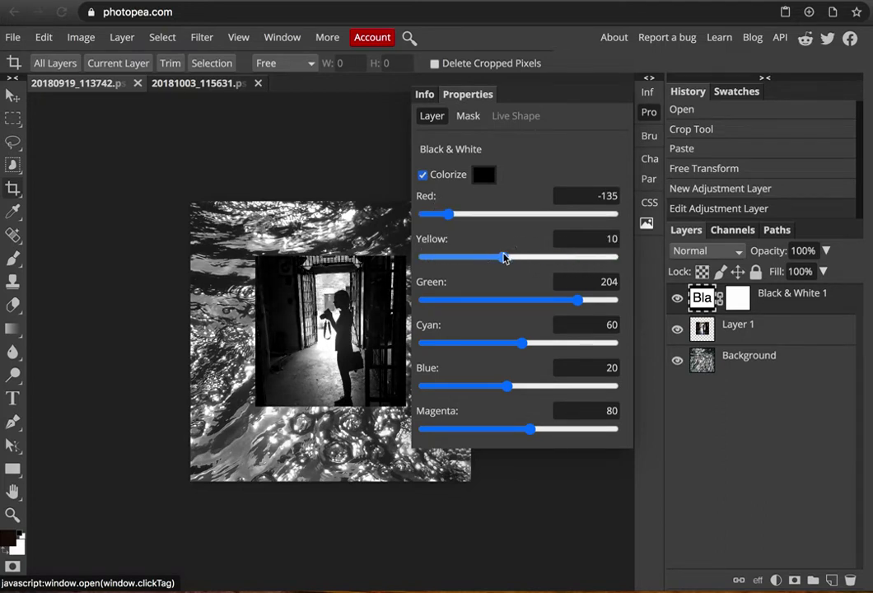
drag(459, 301, 552, 299)
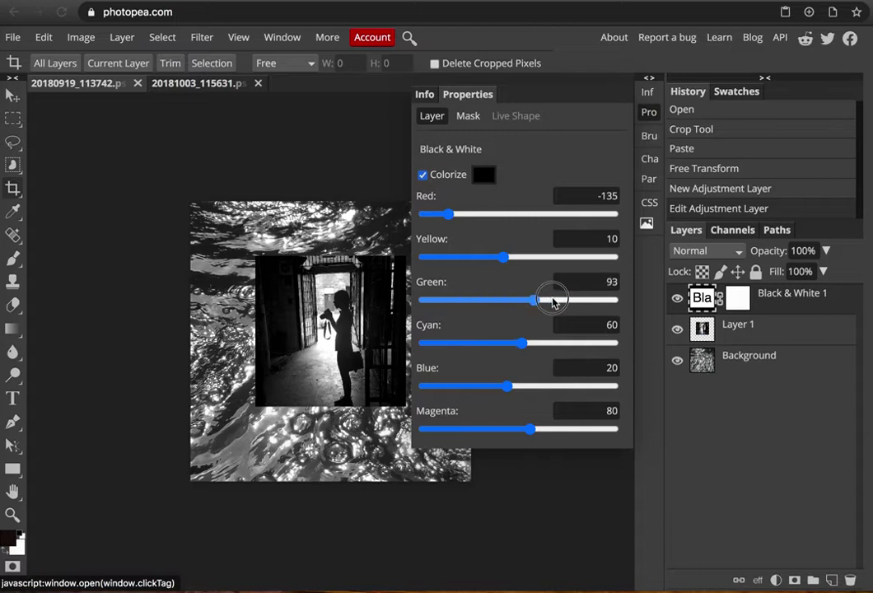
drag(523, 342, 432, 343)
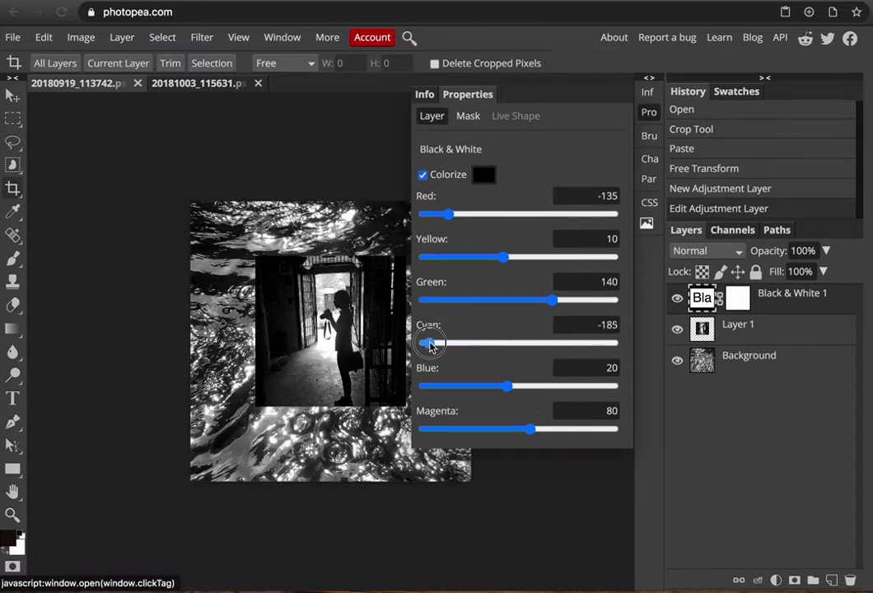
drag(507, 386, 474, 386)
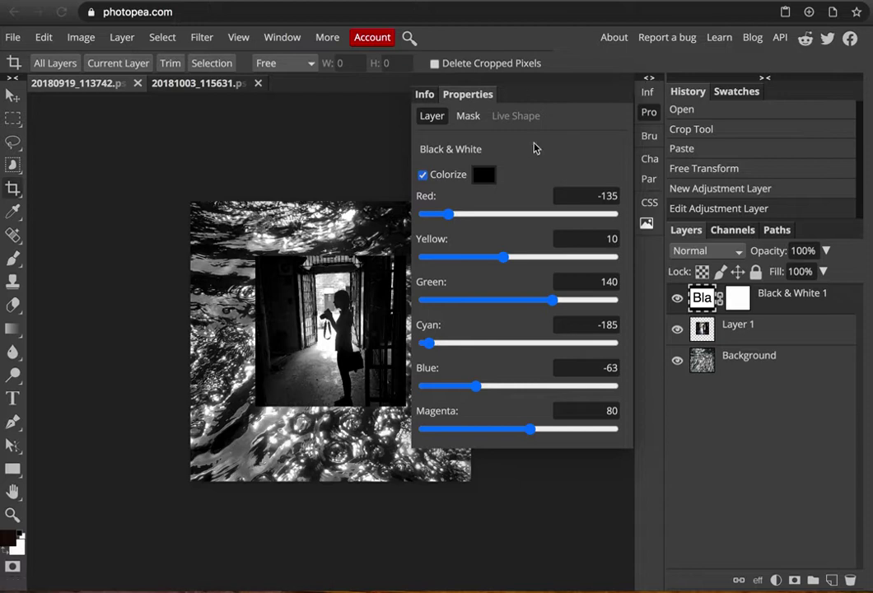
Add a raster mask to Layer 1 and activate the Brush tool for painting on it.
click(751, 327)
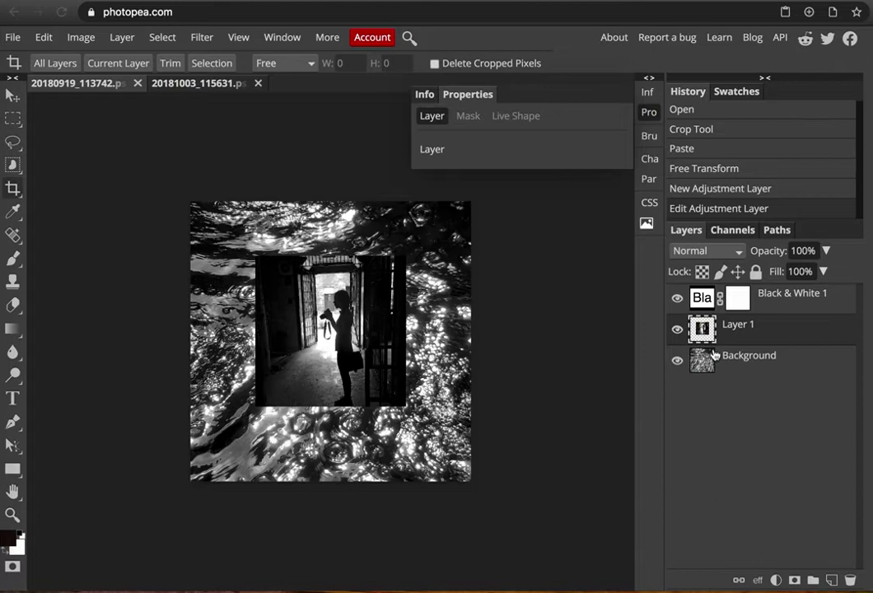
click(796, 581)
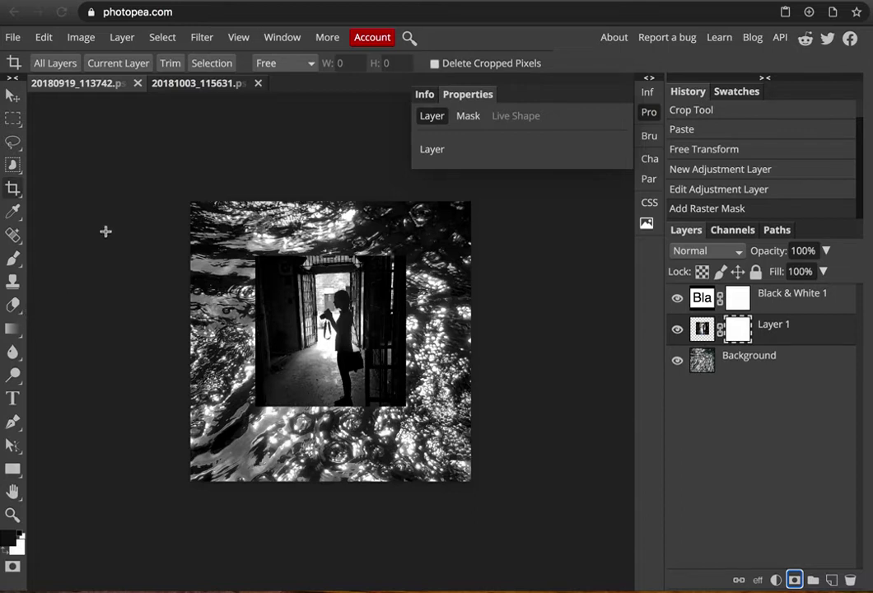
click(12, 259)
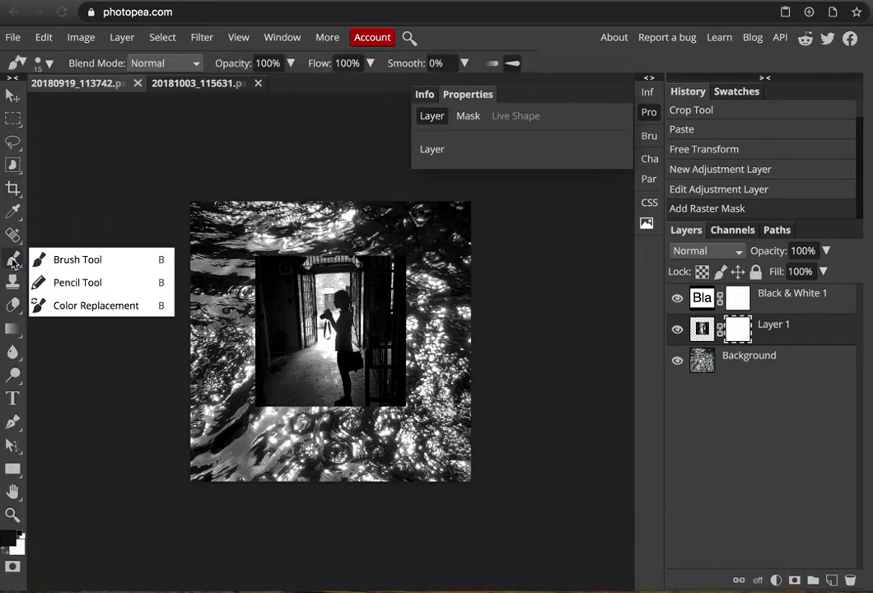
click(93, 260)
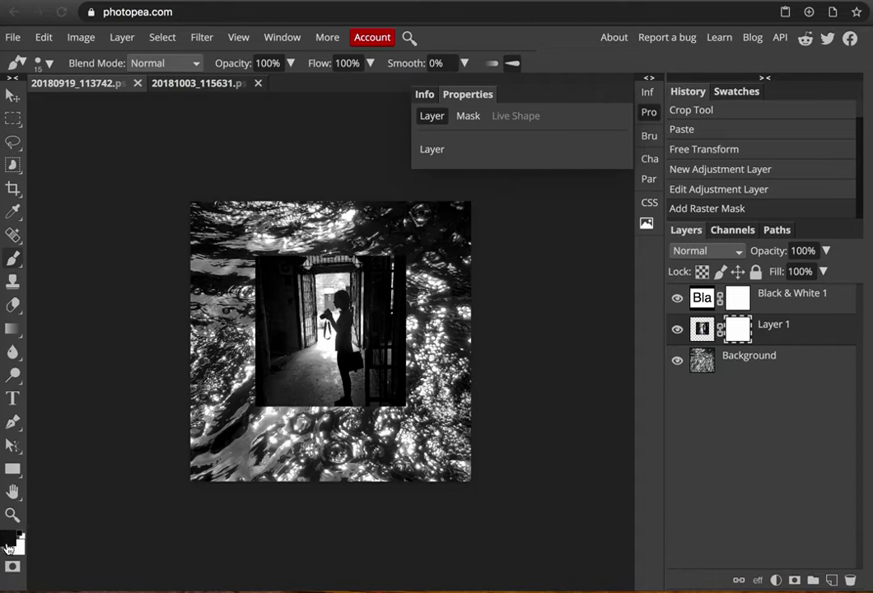
key(x)
key(x)
key(x)
key(x)
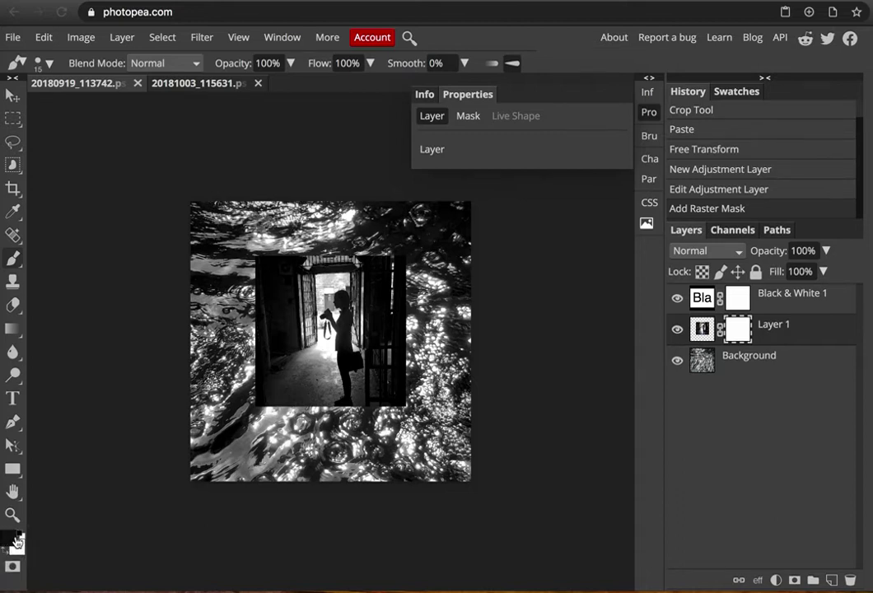
Paint black on Layer 1's mask over the silhouette photo's lower-left corner with a 400 px brush at 2% hardness.
click(39, 65)
drag(205, 144, 47, 141)
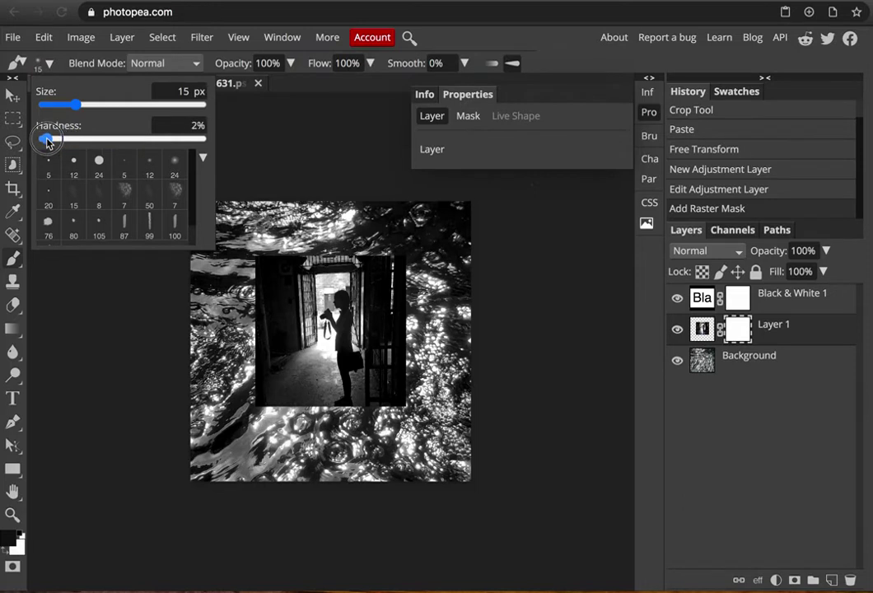
drag(79, 106, 120, 109)
double_click(40, 64)
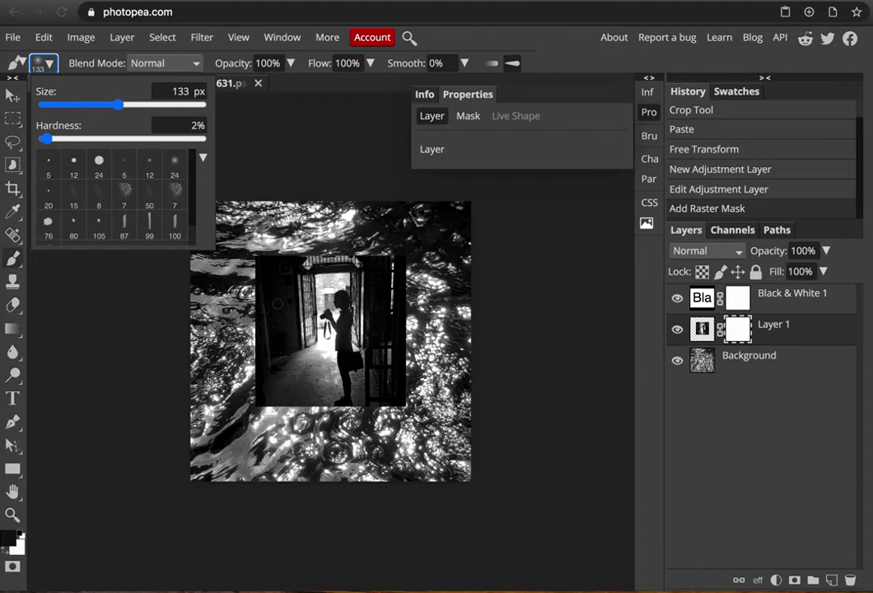
click(280, 164)
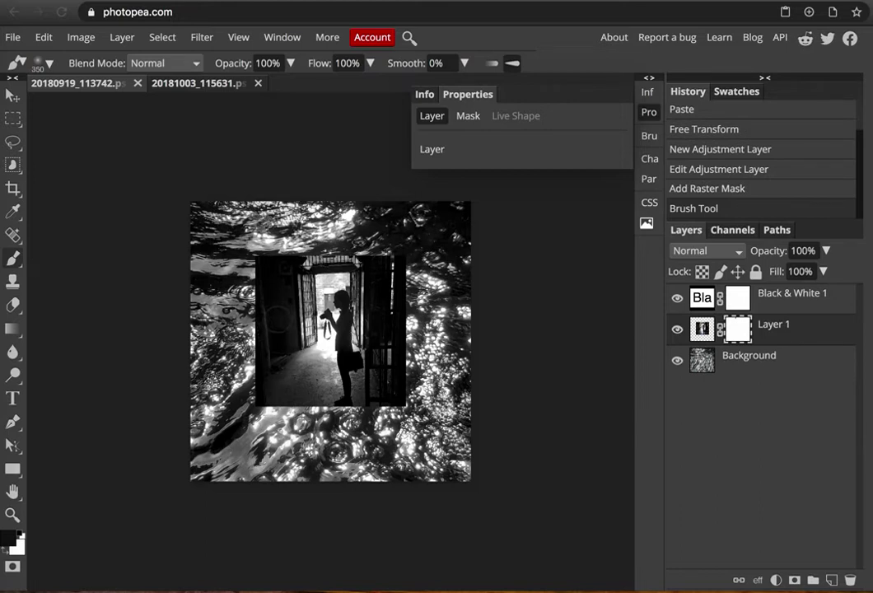
key(bracketright)
key(bracketright)
key(bracketright)
mouse_move(271, 414)
mouse_down()
mouse_move(279, 406)
mouse_move(316, 421)
mouse_move(262, 353)
mouse_move(210, 350)
mouse_move(222, 351)
mouse_up()
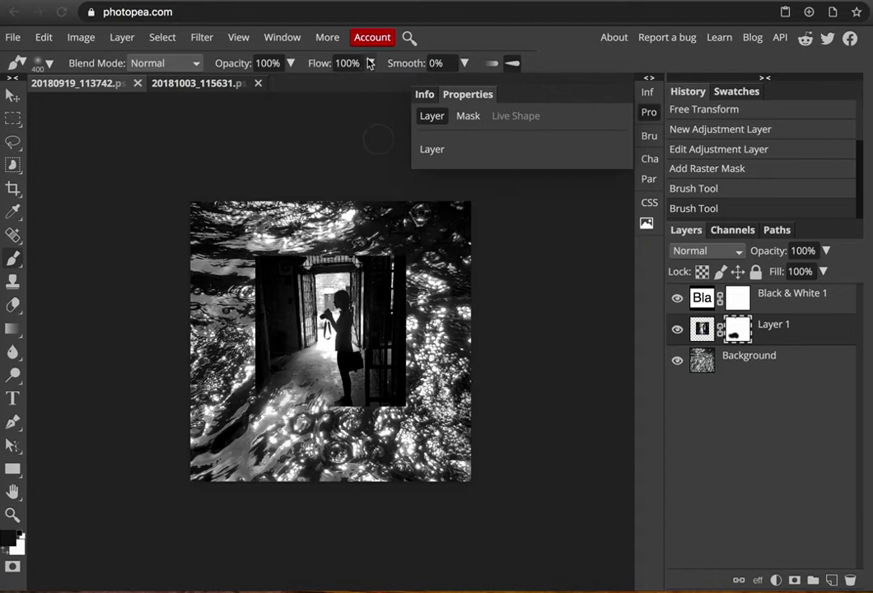
Lower the brush opacity to 64% and paint black on the mask down the silhouette photo's left edge.
click(290, 64)
drag(284, 87, 265, 86)
click(290, 64)
drag(263, 248, 260, 375)
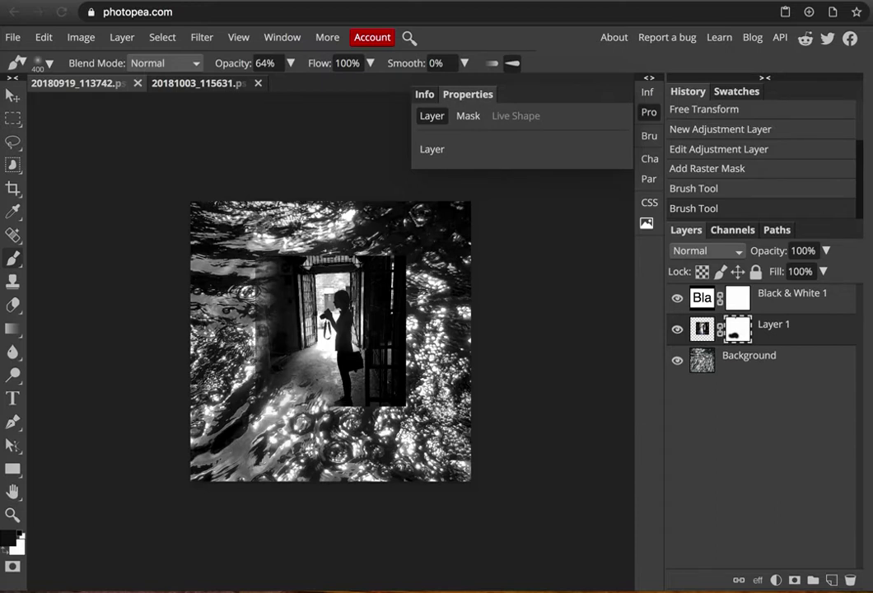
Reduce the brush flow to 28% and softly mask the silhouette photo's upper-right corner, right edge, left side and lower-right corner.
click(370, 64)
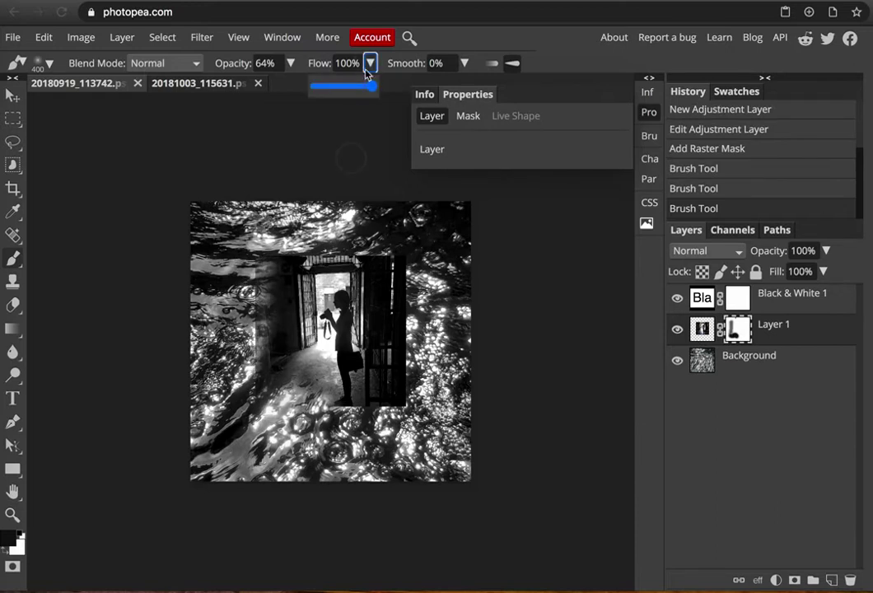
drag(368, 86, 329, 86)
mouse_move(330, 215)
mouse_down()
mouse_move(342, 216)
mouse_move(325, 205)
mouse_up()
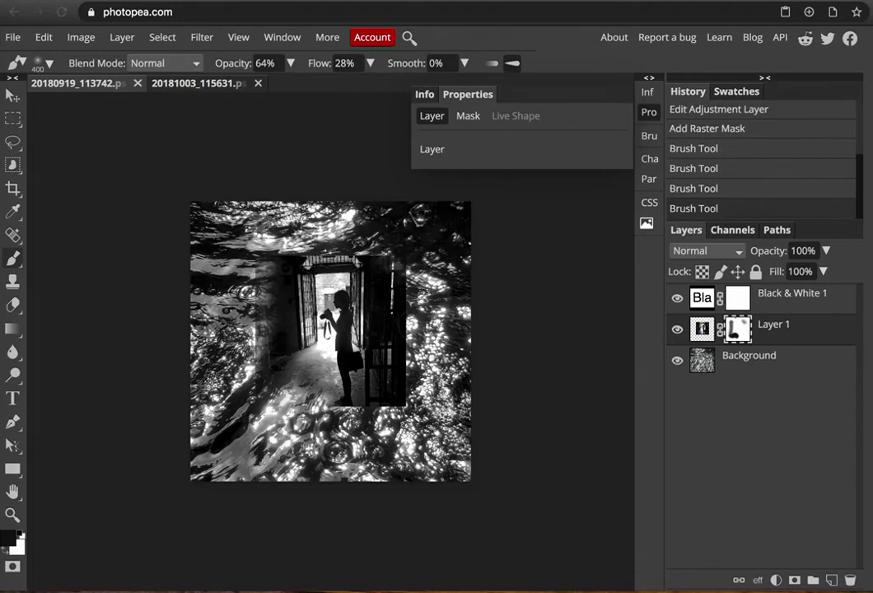
mouse_move(416, 404)
mouse_down()
mouse_move(412, 329)
mouse_move(416, 363)
mouse_up()
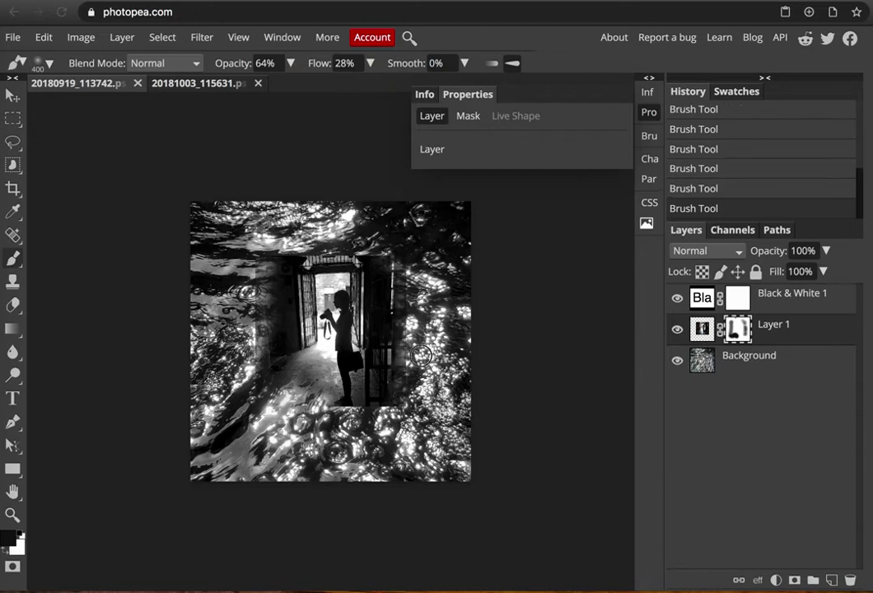
mouse_move(218, 202)
mouse_down()
mouse_move(202, 249)
mouse_move(210, 268)
mouse_move(200, 307)
mouse_up()
mouse_move(363, 383)
mouse_down()
mouse_move(395, 407)
mouse_move(388, 416)
mouse_up()
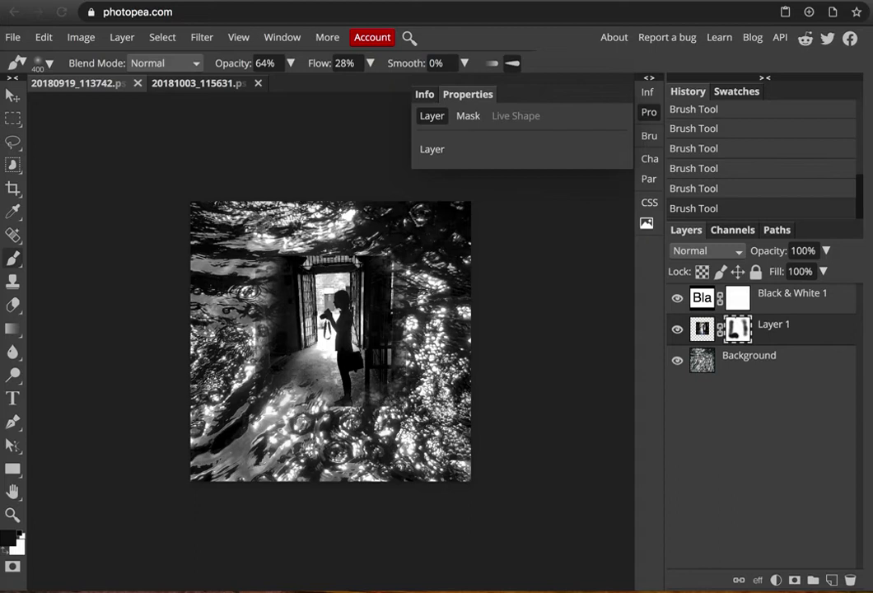
Paint white on the mask to restore part of the photo's right edge, and blend the edges again with black.
key(x)
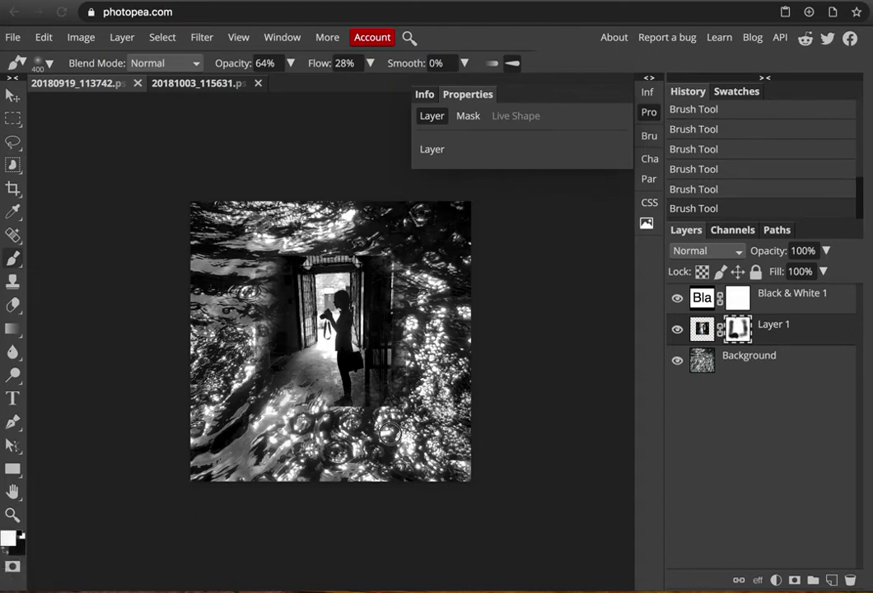
mouse_move(418, 340)
mouse_down()
mouse_move(409, 248)
mouse_move(417, 349)
mouse_move(395, 312)
mouse_move(402, 342)
mouse_move(394, 296)
mouse_up()
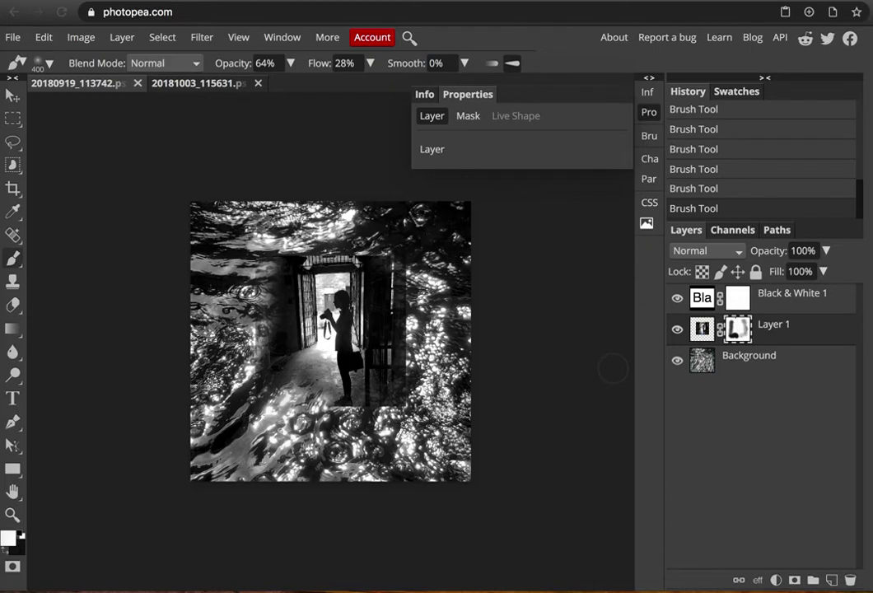
click(10, 553)
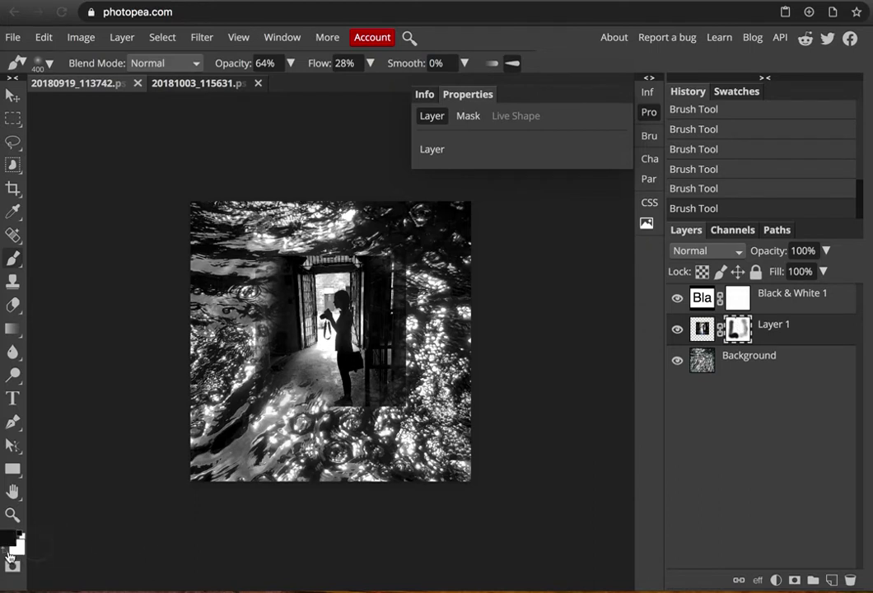
mouse_move(338, 232)
mouse_down()
mouse_move(347, 281)
mouse_move(349, 228)
mouse_up()
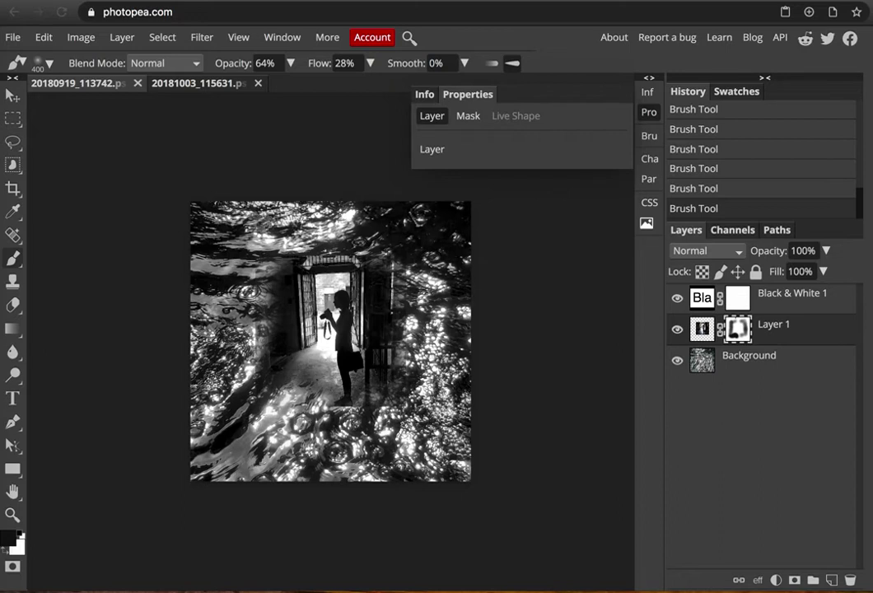
Darken the Background layer with Levels, using input black 14, midtone 0.76, input white 255 and output white 85.
click(750, 361)
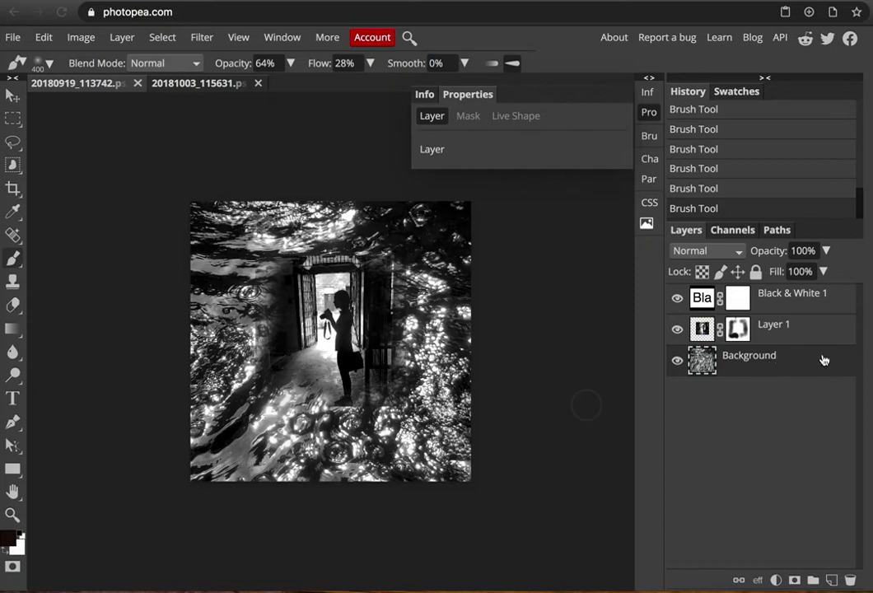
click(92, 37)
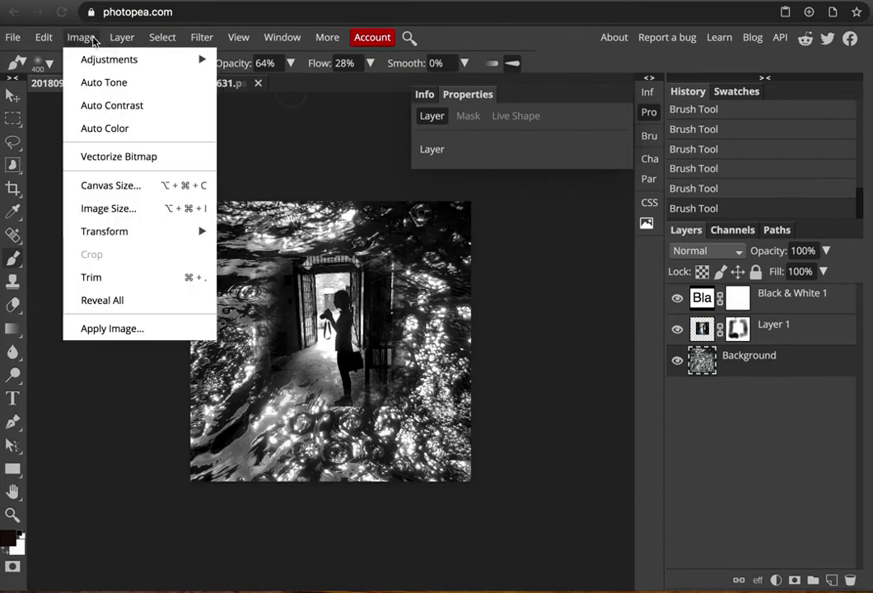
mouse_move(105, 67)
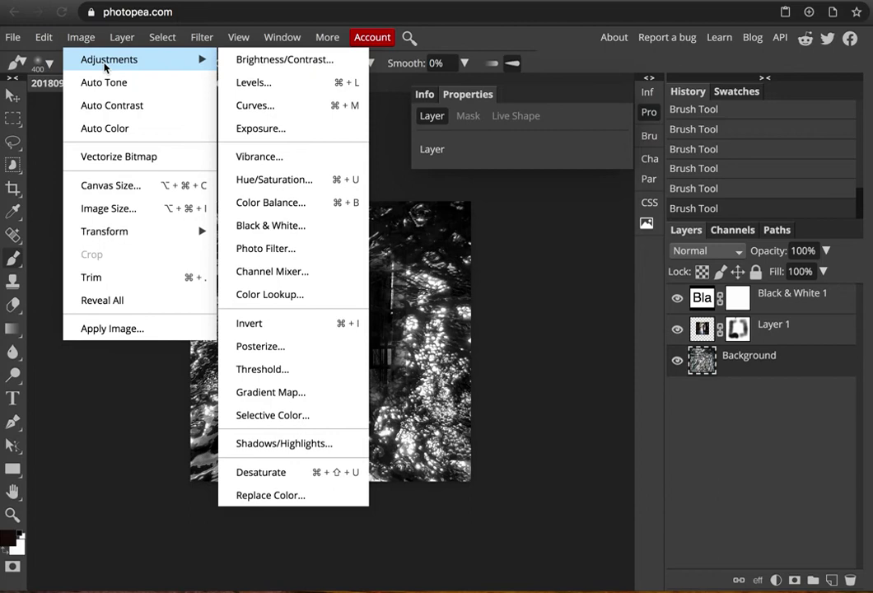
click(255, 84)
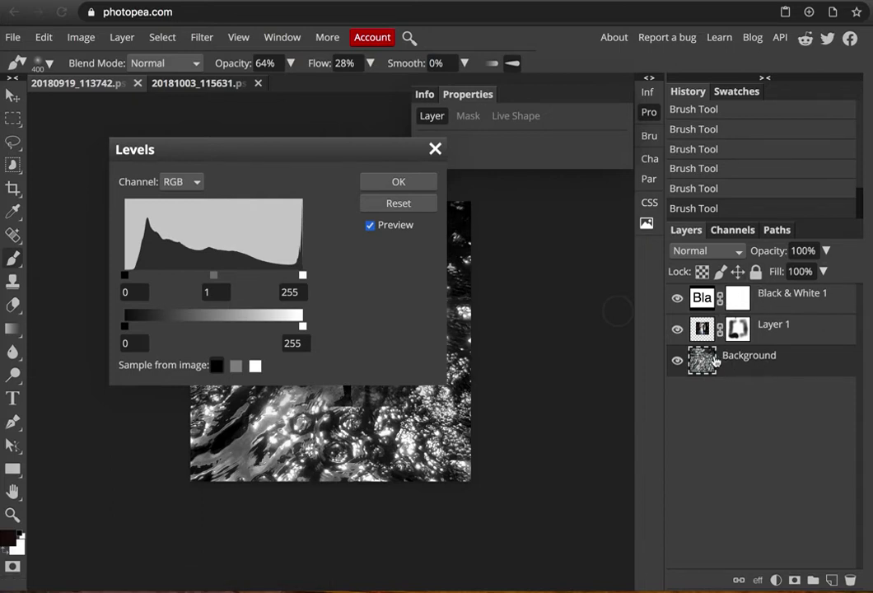
drag(253, 152, 614, 119)
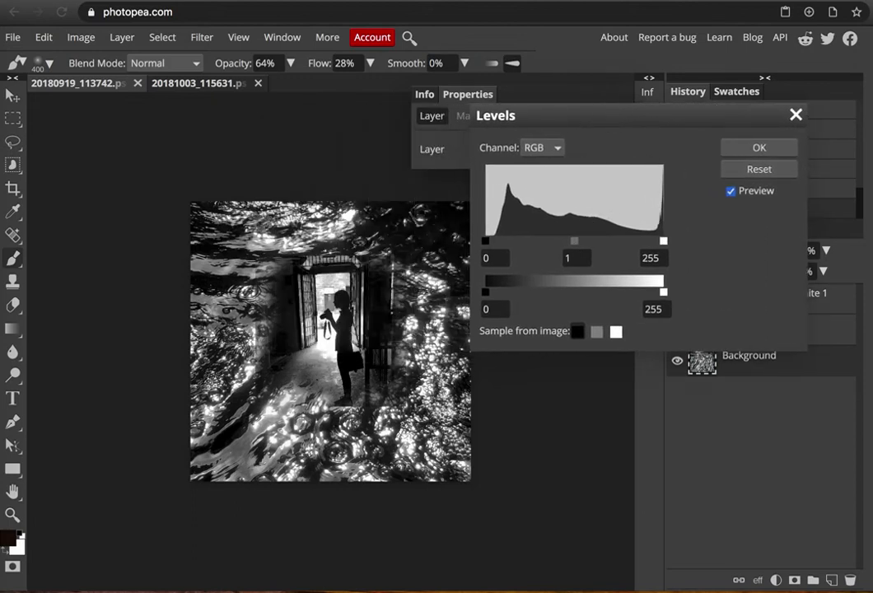
drag(575, 242, 598, 248)
drag(542, 242, 601, 244)
mouse_move(666, 243)
mouse_down()
mouse_move(612, 242)
mouse_move(678, 238)
mouse_up()
drag(666, 297, 580, 297)
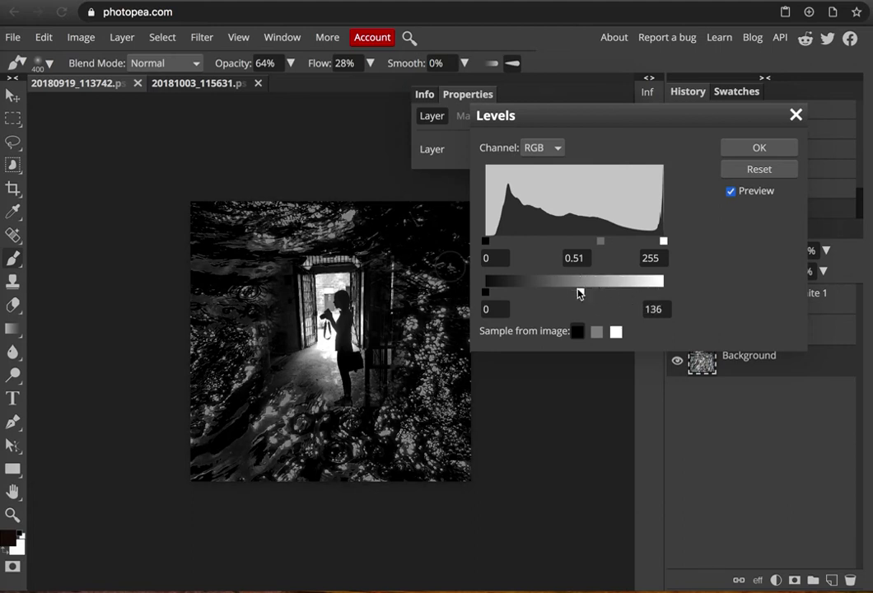
mouse_move(580, 296)
mouse_down()
mouse_move(680, 292)
mouse_move(571, 293)
mouse_up()
mouse_move(601, 240)
mouse_down()
mouse_move(559, 244)
mouse_move(610, 244)
mouse_move(564, 241)
mouse_move(585, 245)
mouse_up()
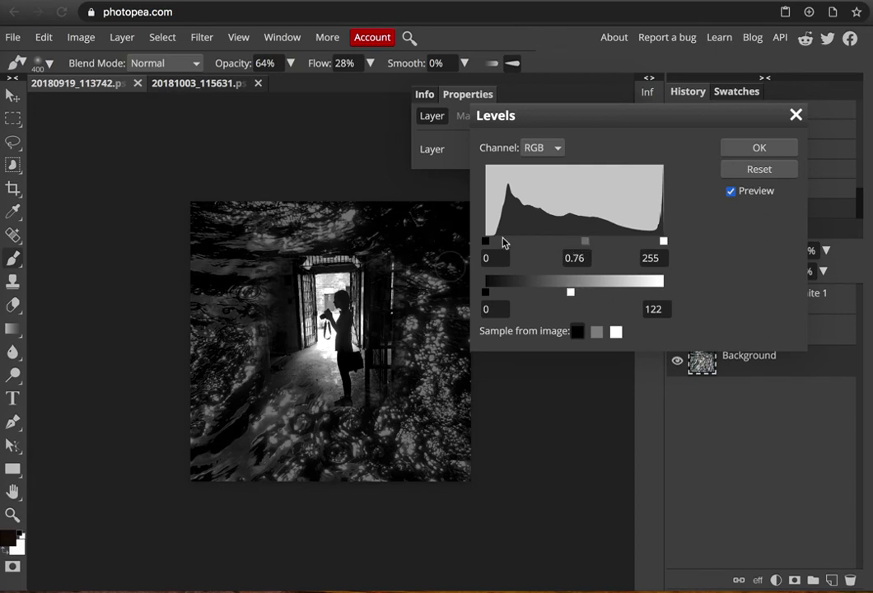
drag(487, 241, 495, 242)
drag(572, 296, 545, 292)
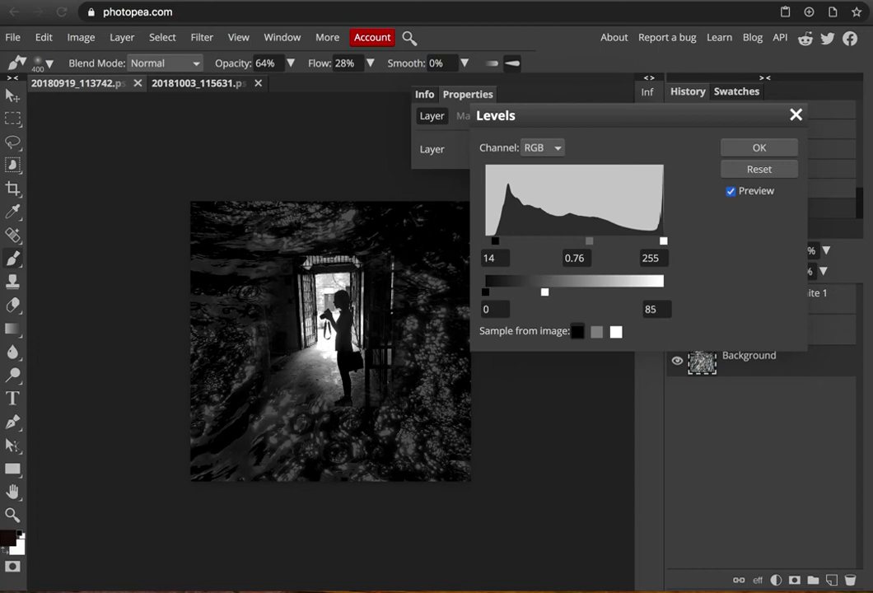
click(770, 150)
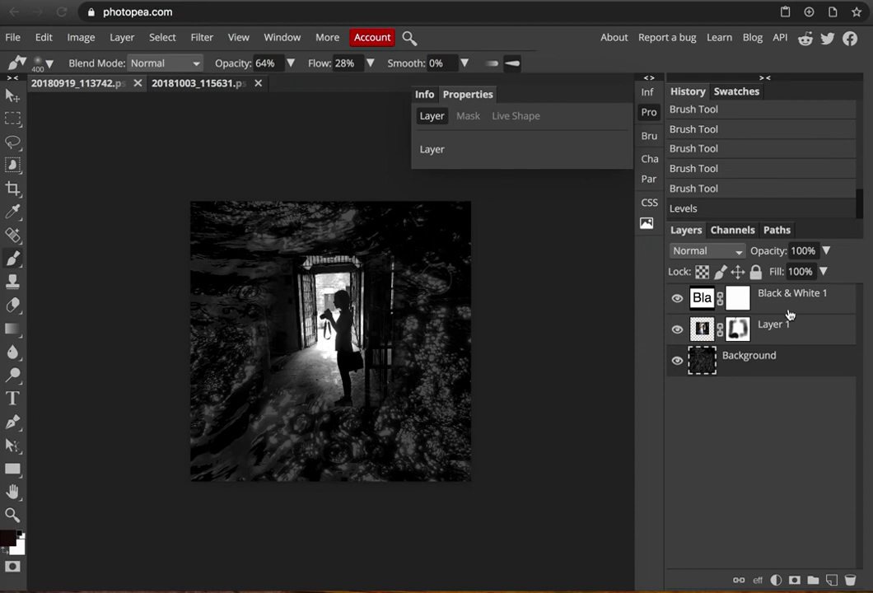
Hide and show the Black & White 1 adjustment layer to compare the composite with and without it.
click(678, 301)
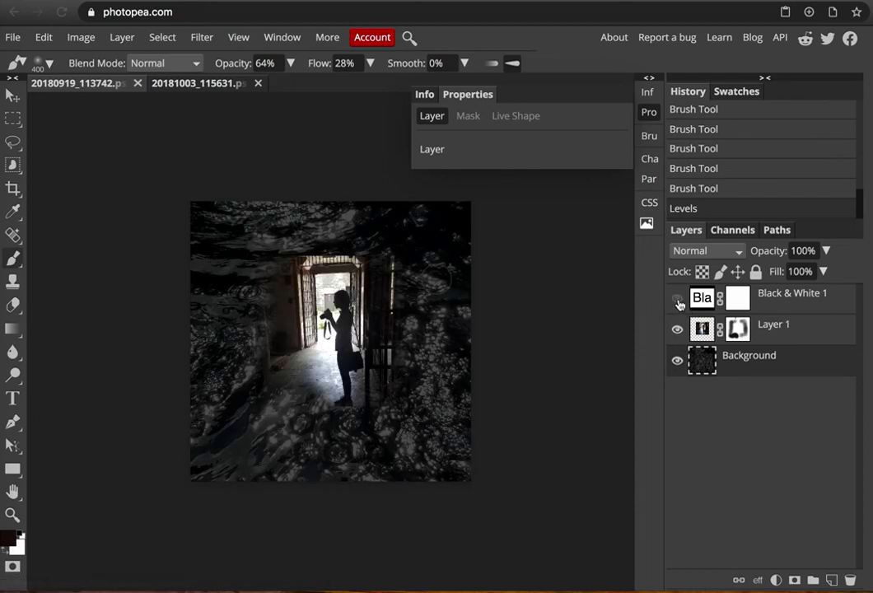
click(677, 300)
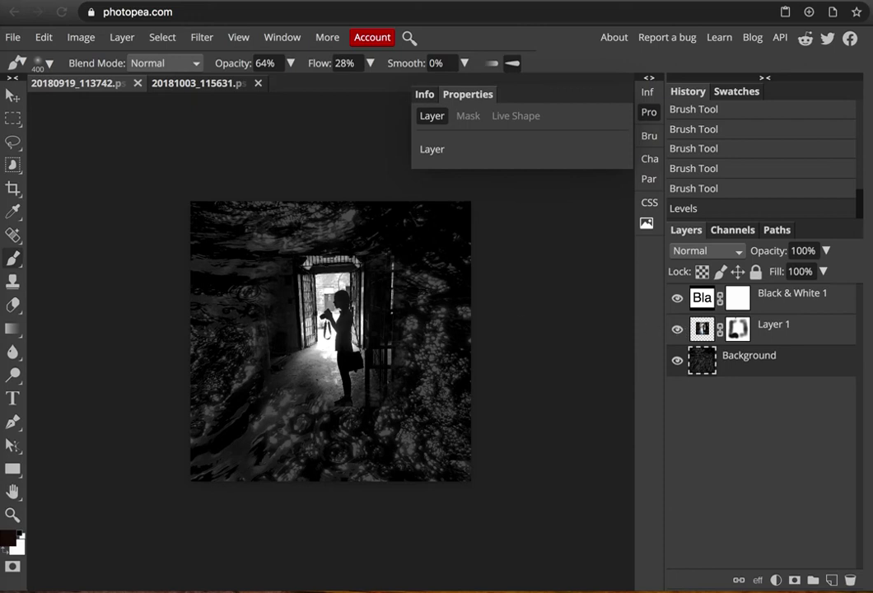
Paint white on Layer 1's mask to bring back the photo around the gate's right side and the left wall.
click(737, 330)
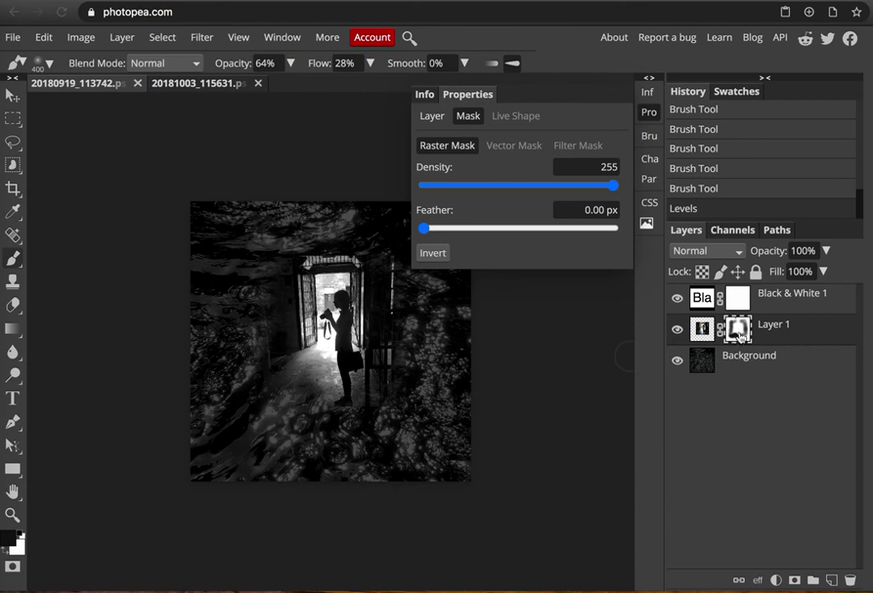
click(648, 79)
click(525, 79)
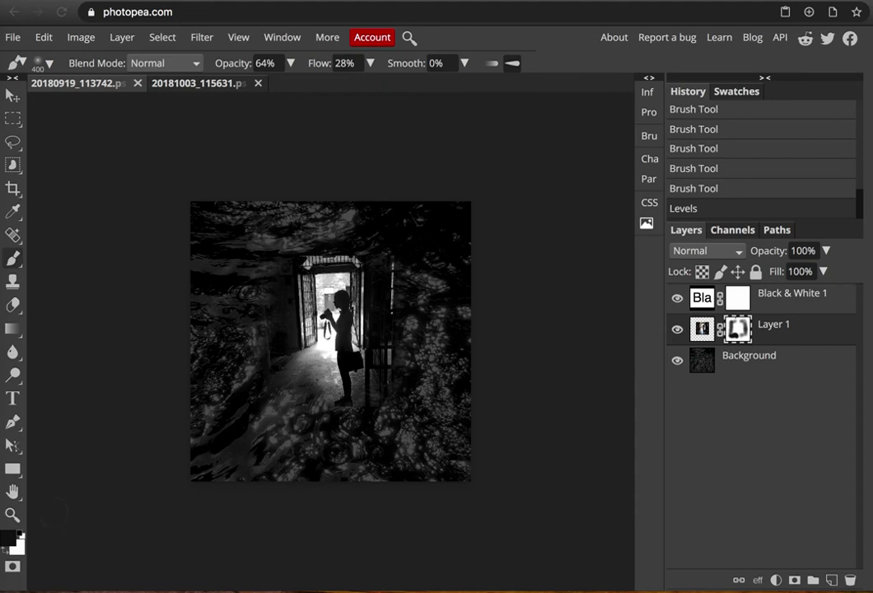
key(x)
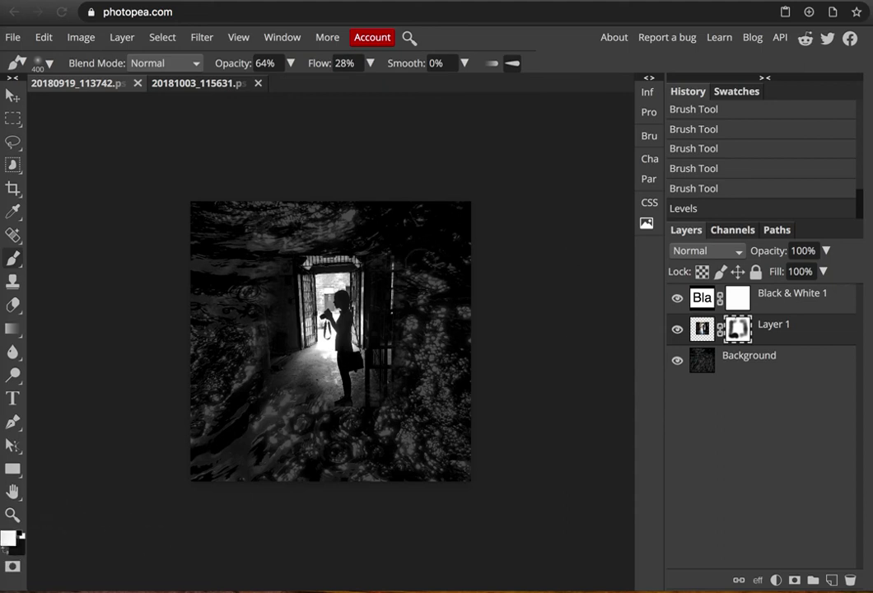
drag(389, 257, 400, 335)
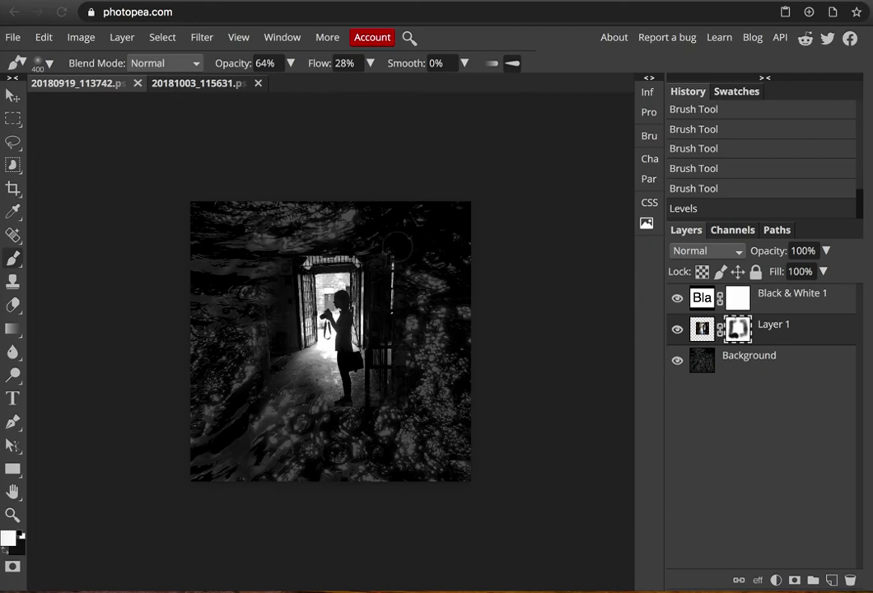
drag(397, 247, 394, 243)
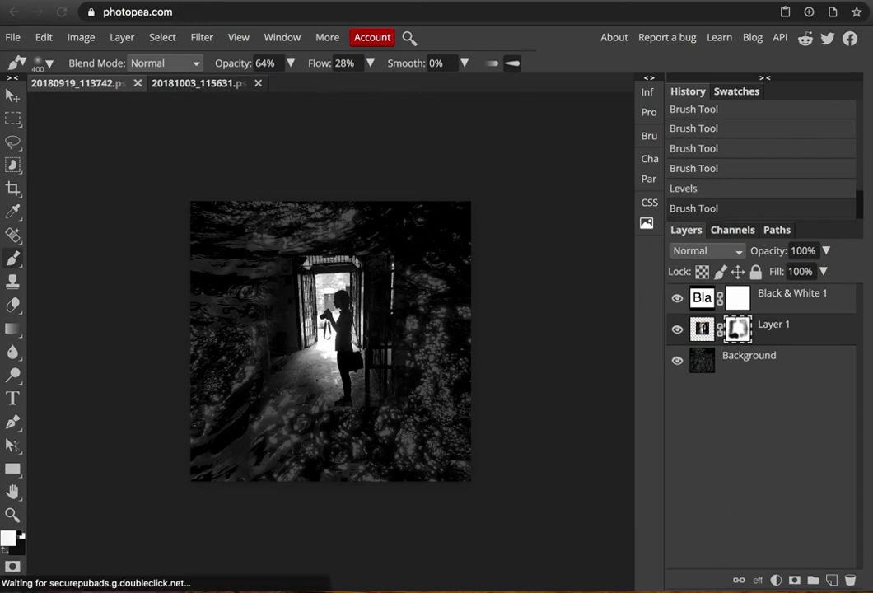
click(277, 313)
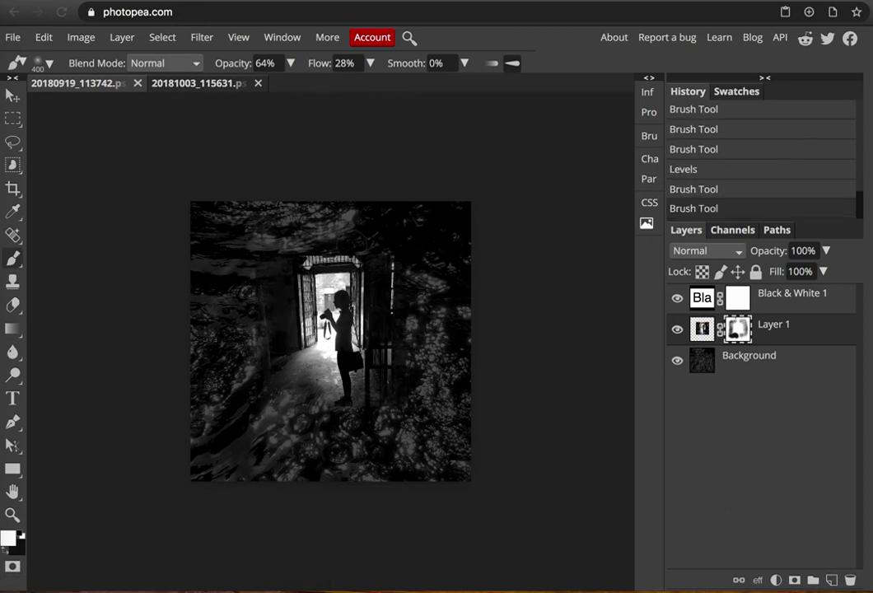
Paint black on Layer 1's mask to fade the photo's upper-right corner and right edge into the water.
click(5, 554)
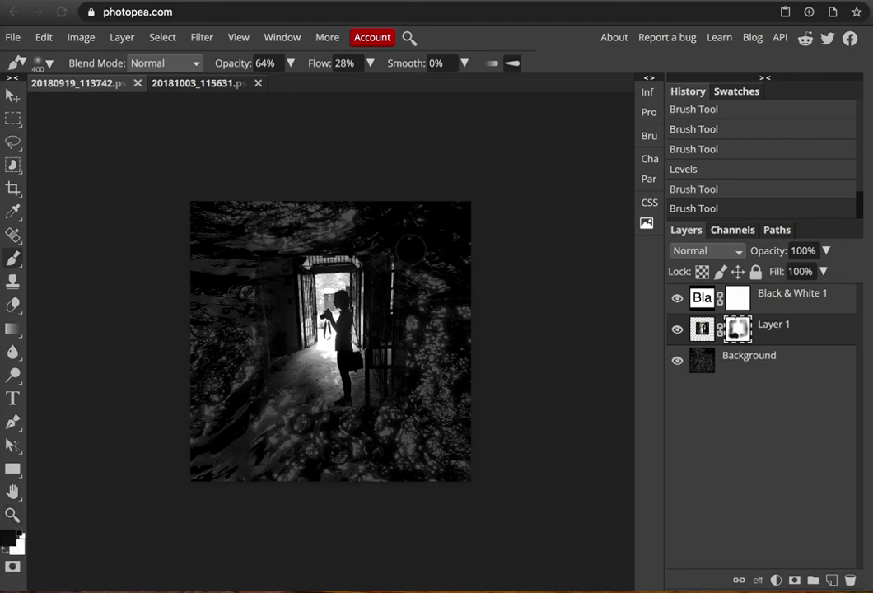
click(390, 253)
click(413, 294)
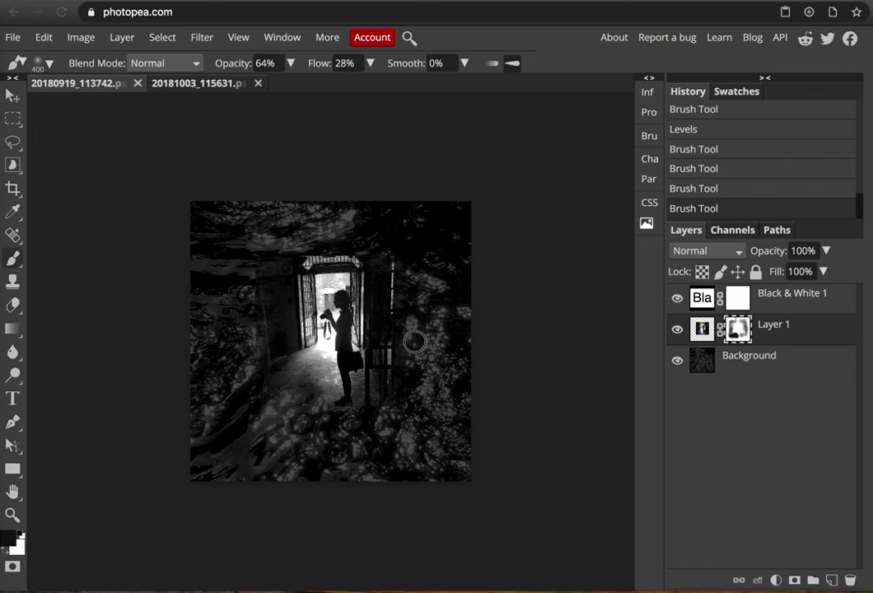
click(409, 341)
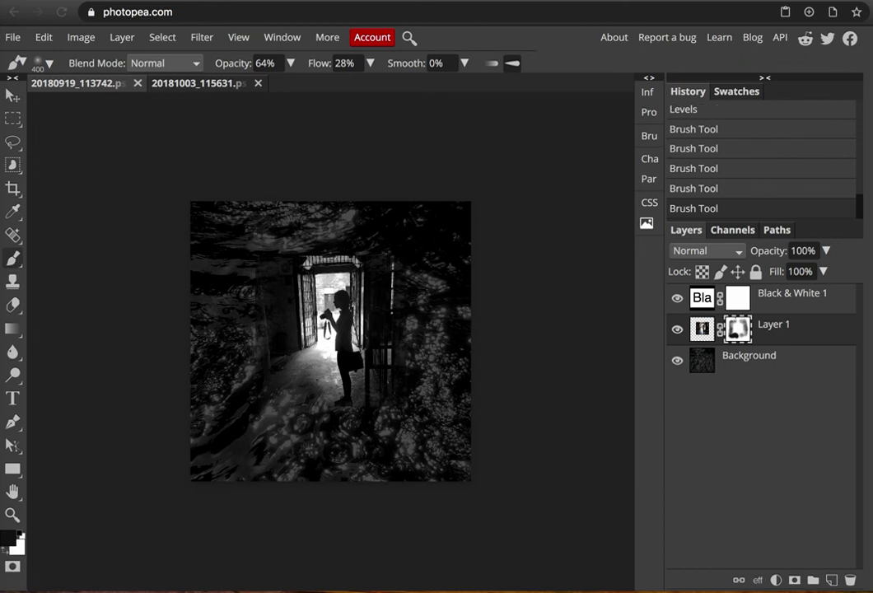
Try painting black at 64% opacity directly on Layer 1's image over the doorway and figure, and undo the stroke.
click(703, 330)
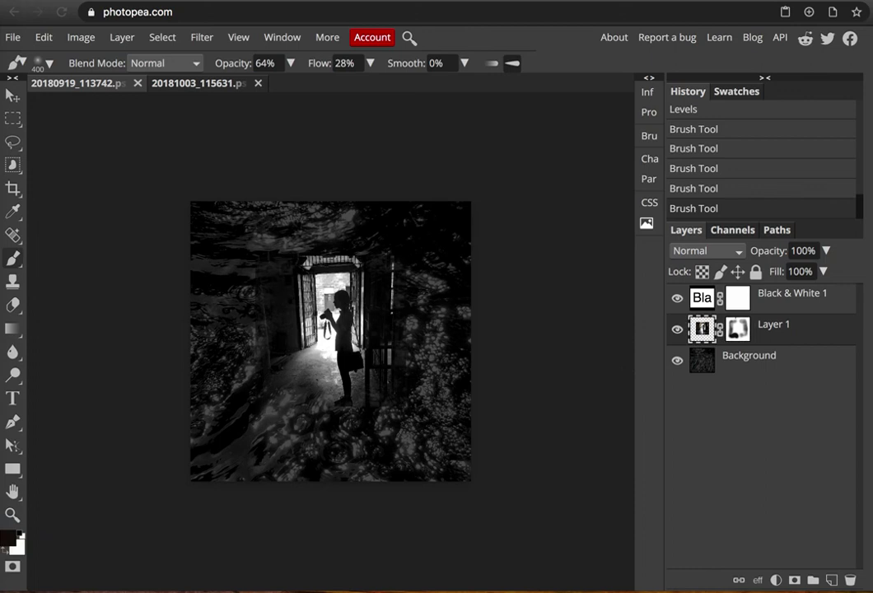
mouse_move(281, 265)
mouse_down()
mouse_move(314, 371)
mouse_move(305, 351)
mouse_up()
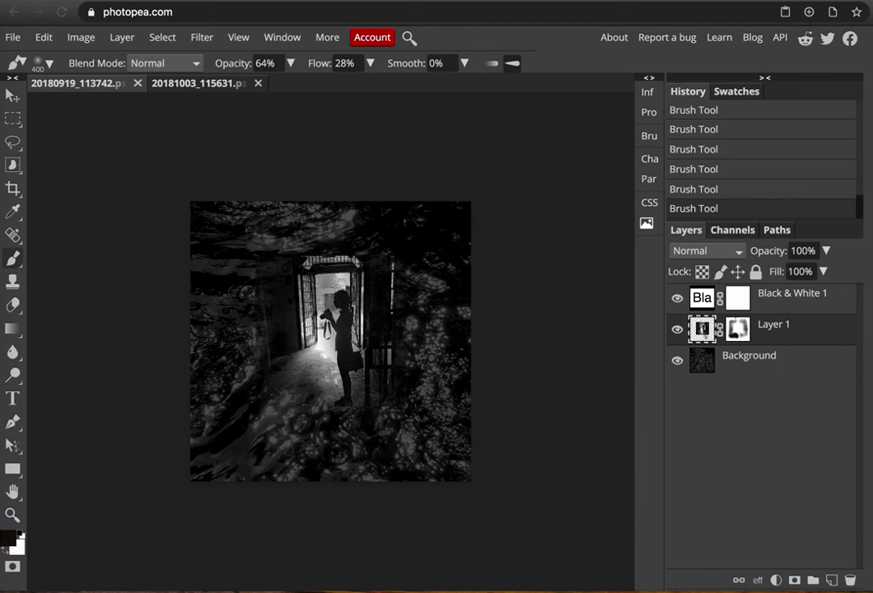
key(ctrl+z)
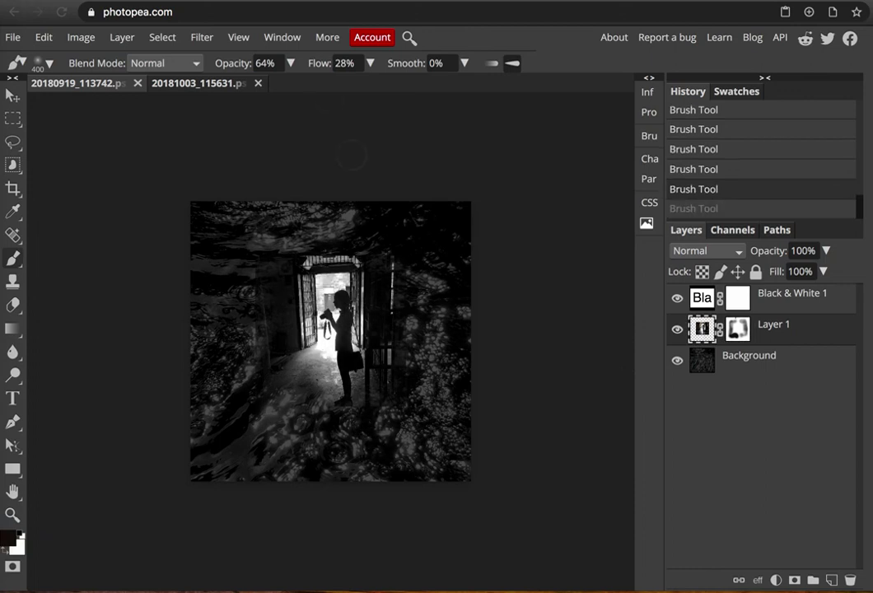
Raise the brush opacity to 100%, try painting black on Layer 1's image across the doorway and figure, and undo the stroke.
click(290, 63)
drag(288, 84, 306, 87)
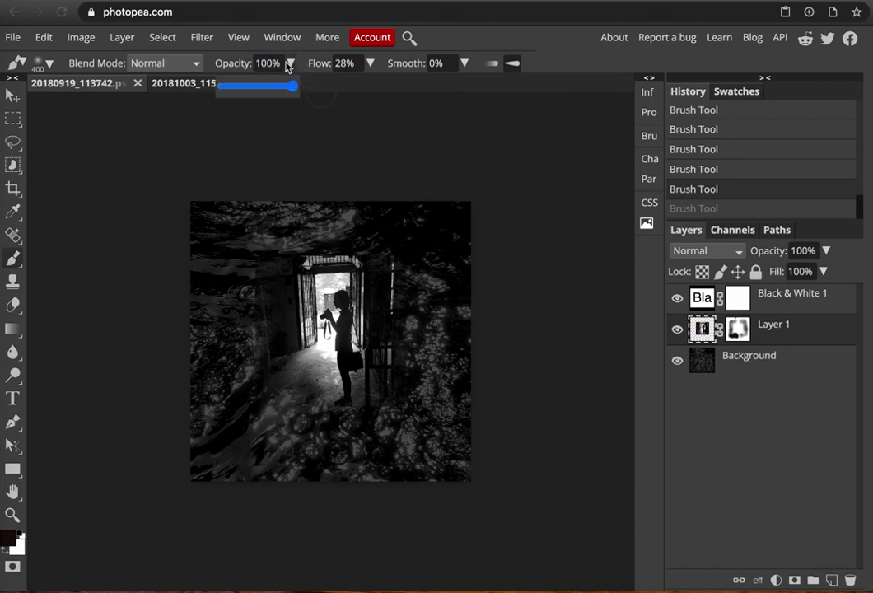
click(291, 64)
mouse_move(329, 272)
mouse_down()
mouse_move(357, 412)
mouse_move(325, 305)
mouse_move(296, 273)
mouse_move(349, 386)
mouse_move(339, 314)
mouse_move(395, 431)
mouse_move(327, 289)
mouse_move(378, 393)
mouse_move(313, 279)
mouse_move(258, 239)
mouse_up()
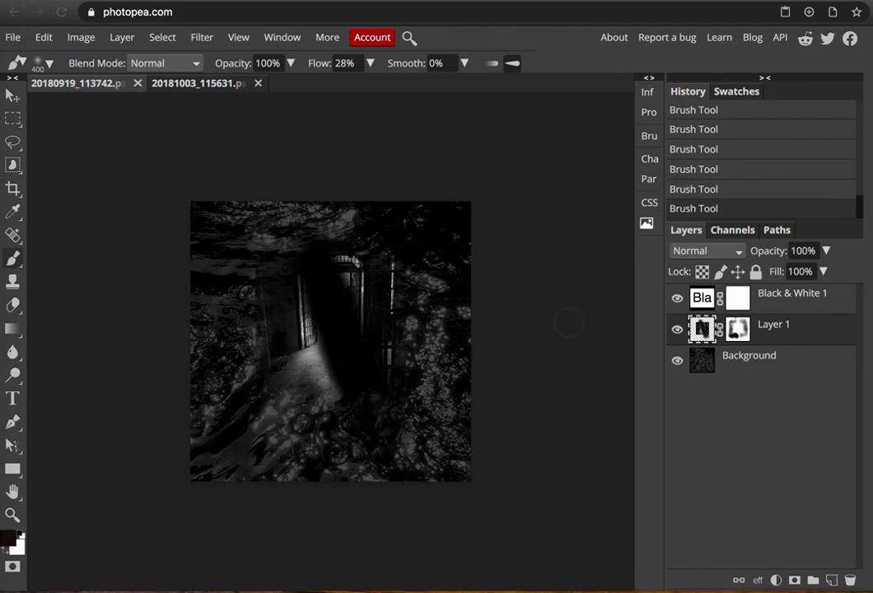
key(ctrl+z)
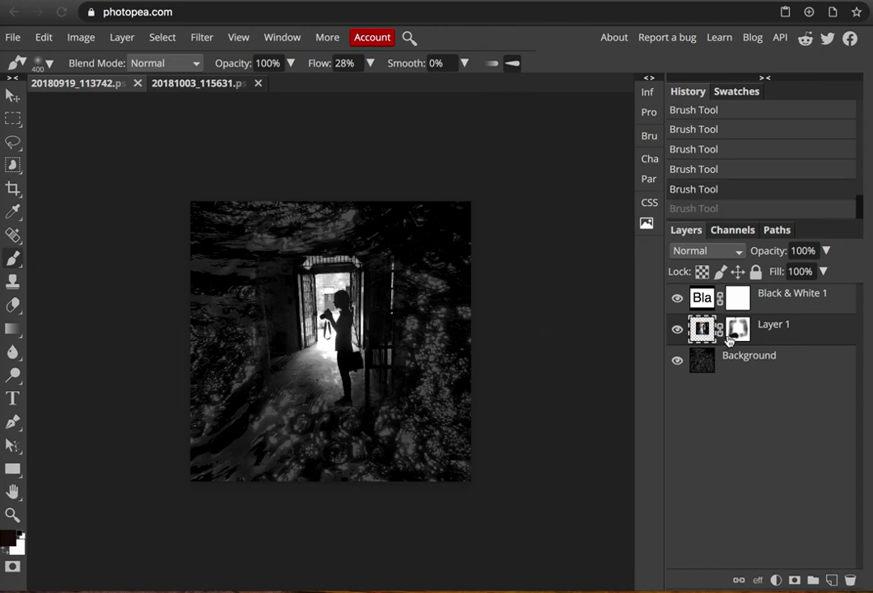
Paint black on Layer 1's mask along the top of the gate to fade that edge into the water.
click(737, 330)
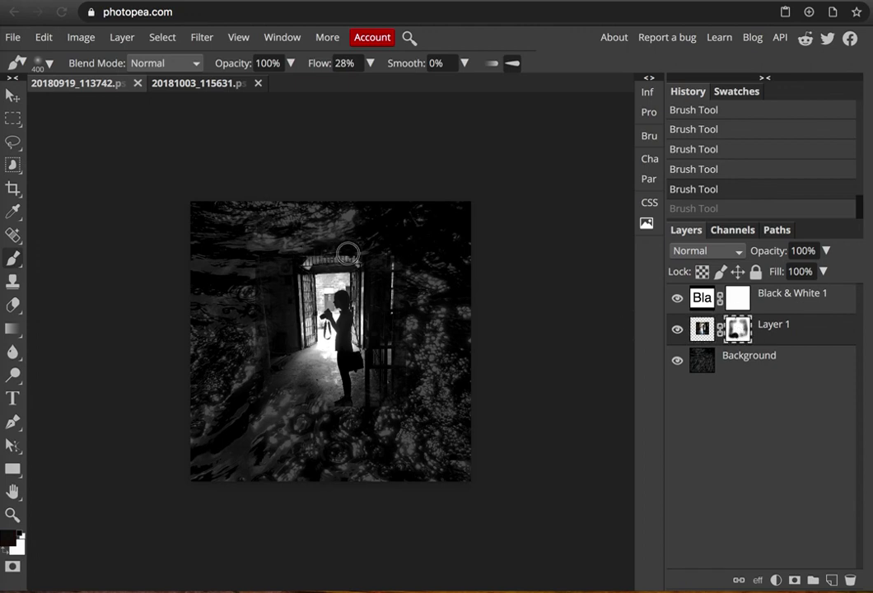
mouse_move(305, 252)
mouse_down()
mouse_move(356, 248)
mouse_move(304, 247)
mouse_up()
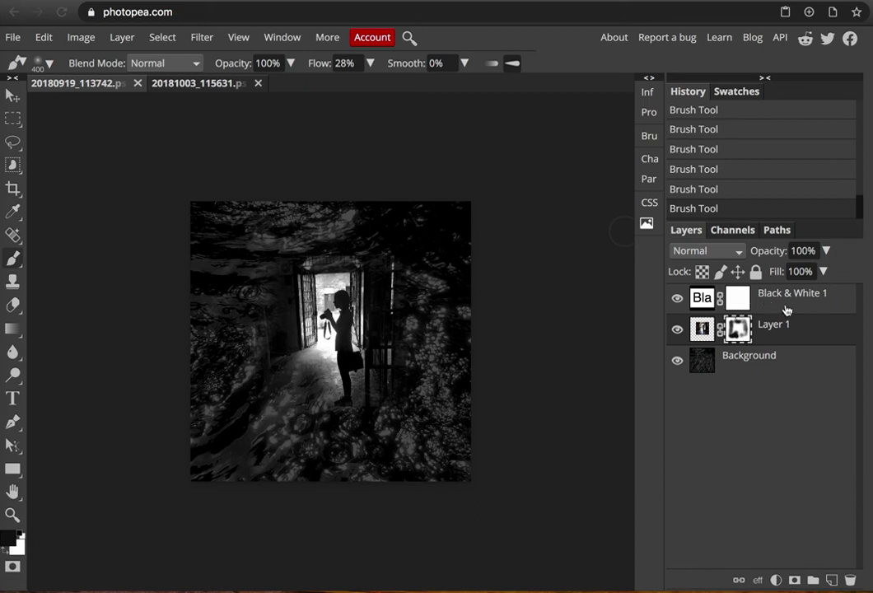
Open the choice of adjustment layers for the composite with Layer 1 selected.
click(776, 581)
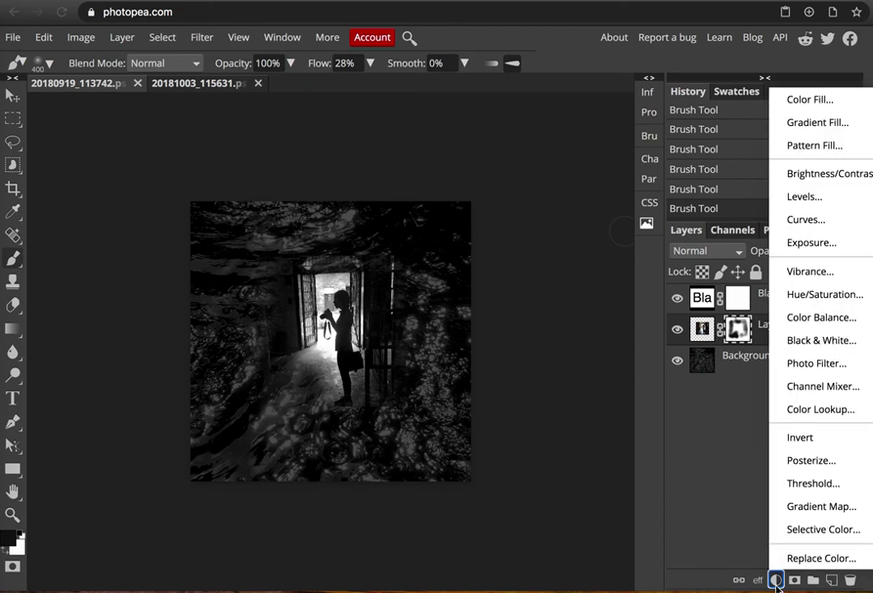